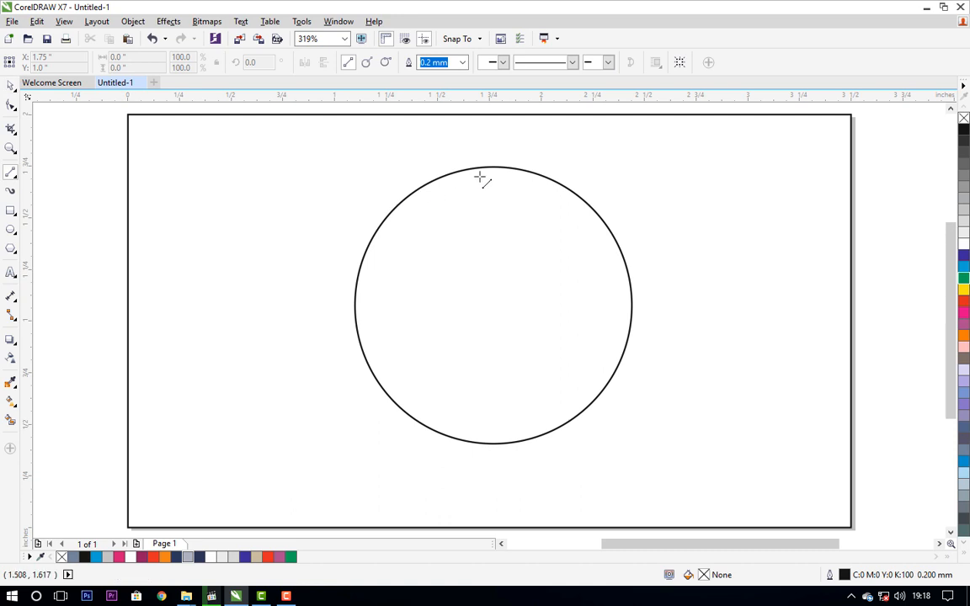
Draw a vertical and a horizontal diameter line crossing at the centre of the large circle.
{"action": "mouse_move", "coordinate": [495, 168]}
{"action": "left_mouse_down"}
{"action": "mouse_move", "coordinate": [512, 232]}
{"action": "mouse_move", "coordinate": [510, 421]}
{"action": "mouse_move", "coordinate": [494, 444]}
{"action": "left_mouse_up"}
{"action": "left_click_drag", "start_coordinate": [354, 305], "coordinate": [632, 304]}
{"action": "left_click", "coordinate": [667, 317]}
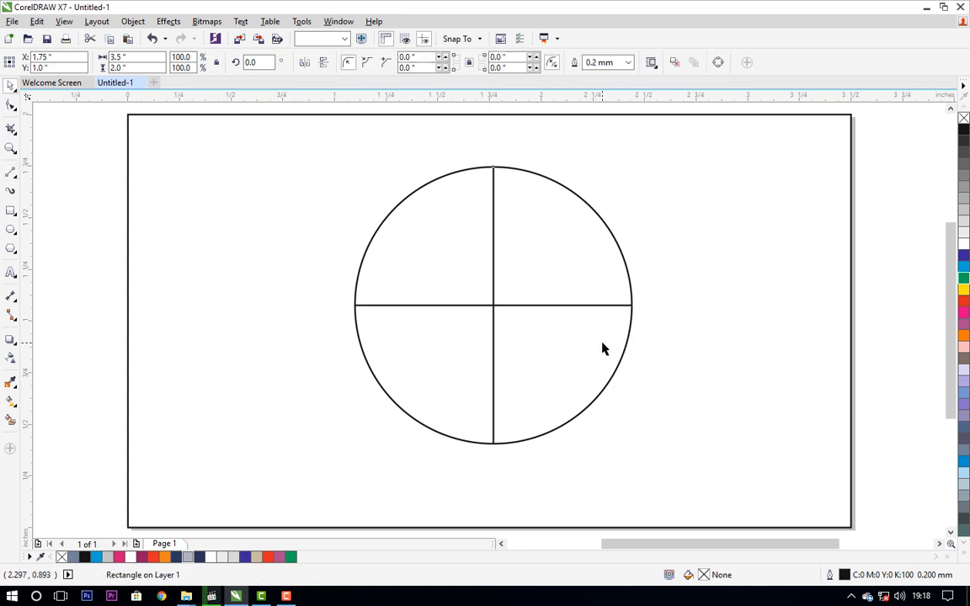
Make a concentric copy of the large circle scaled down to about 0.946 inches and shift it toward the large circle's lower-right edge.
{"action": "left_click", "coordinate": [602, 343]}
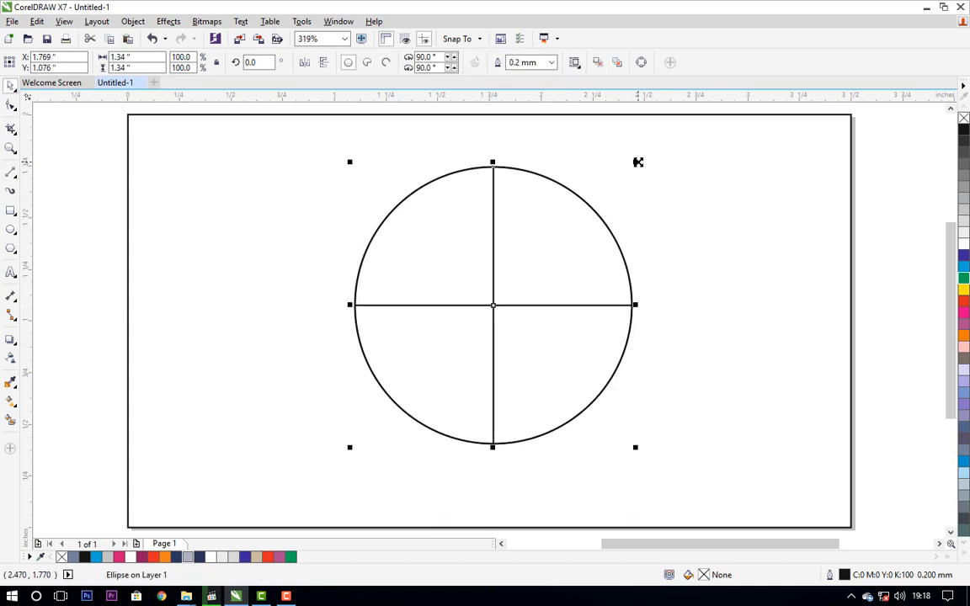
{"action": "left_click_drag", "start_coordinate": [638, 162], "coordinate": [594, 202]}
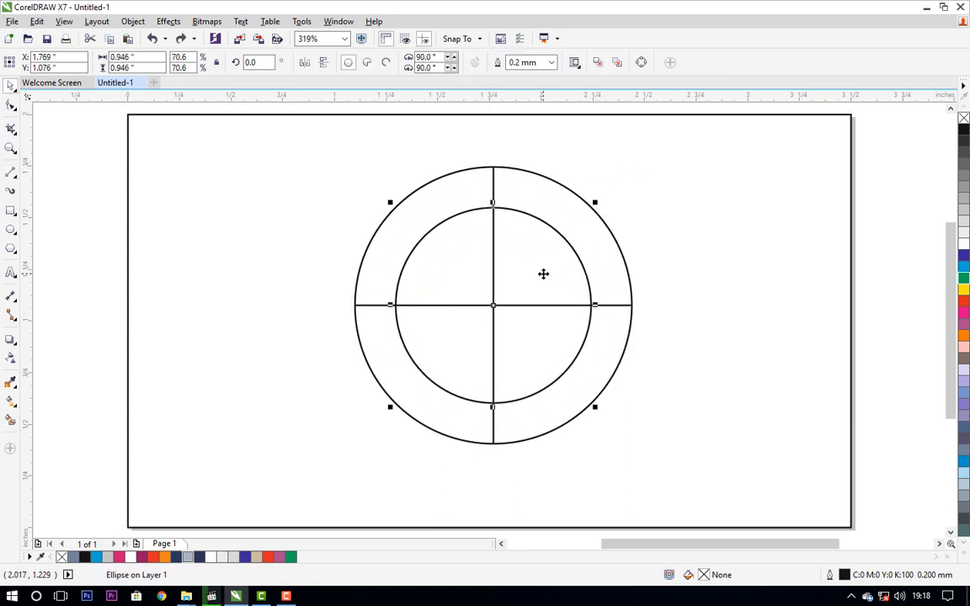
{"action": "left_click_drag", "start_coordinate": [544, 274], "coordinate": [575, 305]}
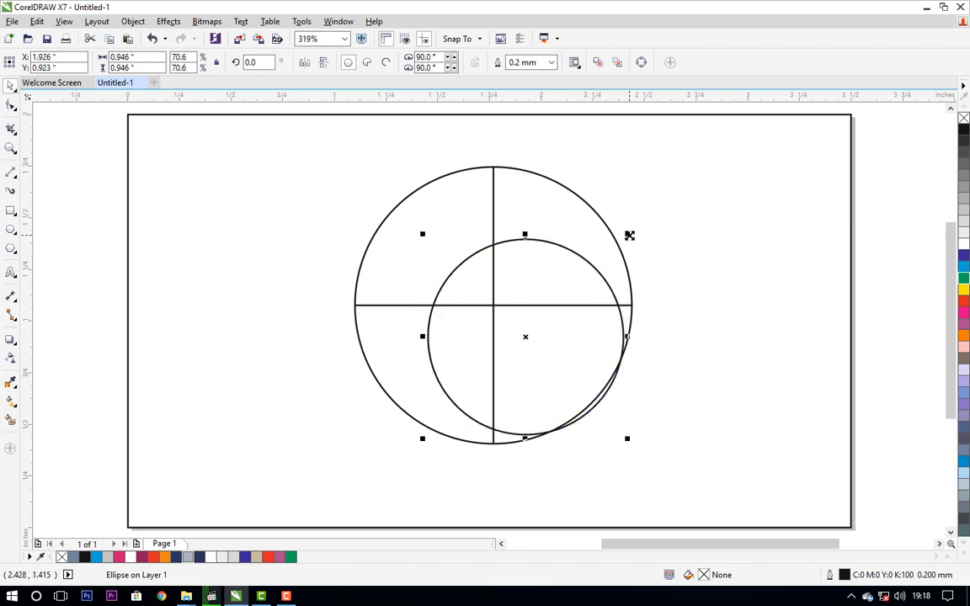
Enlarge the inner circle to about 1.011 inches and position it at about X 1.906, Y 0.939, slightly overlapping the large circle's lower-right edge.
{"action": "left_click_drag", "start_coordinate": [629, 236], "coordinate": [632, 225]}
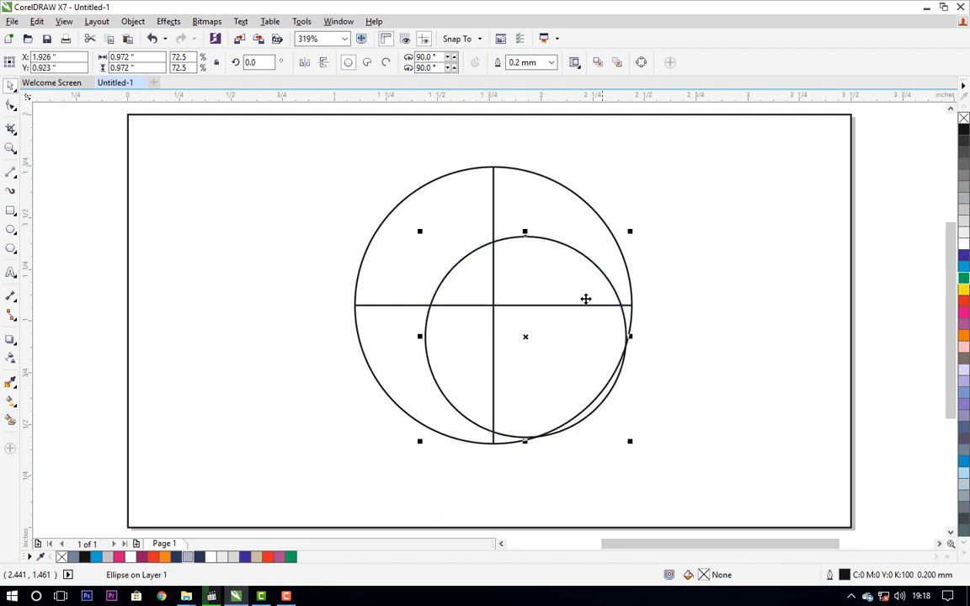
{"action": "left_click_drag", "start_coordinate": [585, 299], "coordinate": [573, 340]}
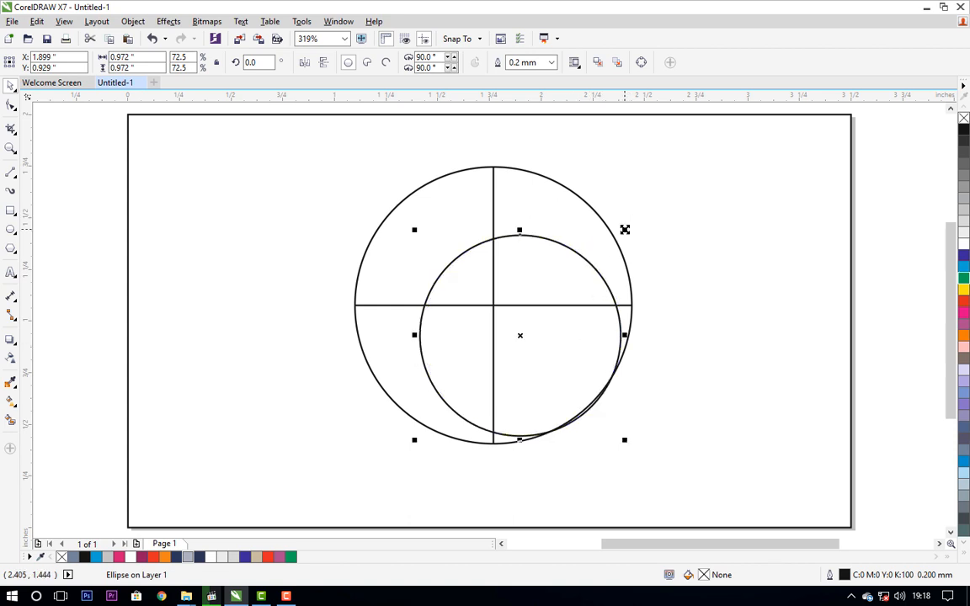
{"action": "left_click_drag", "start_coordinate": [625, 229], "coordinate": [630, 222]}
{"action": "mouse_move", "coordinate": [550, 346]}
{"action": "left_mouse_down"}
{"action": "mouse_move", "coordinate": [550, 333]}
{"action": "mouse_move", "coordinate": [538, 351]}
{"action": "left_mouse_up"}
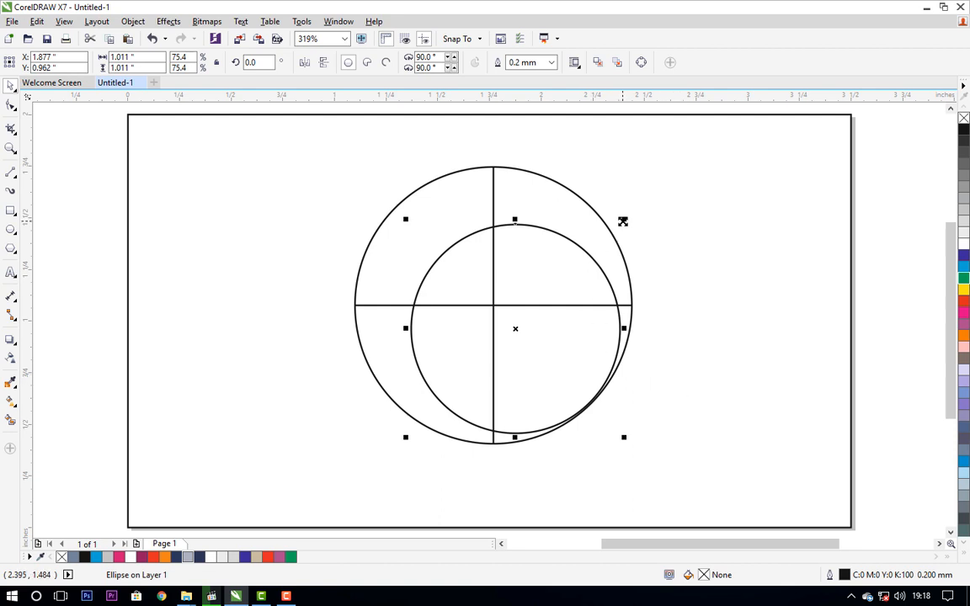
{"action": "left_click_drag", "start_coordinate": [572, 326], "coordinate": [562, 346]}
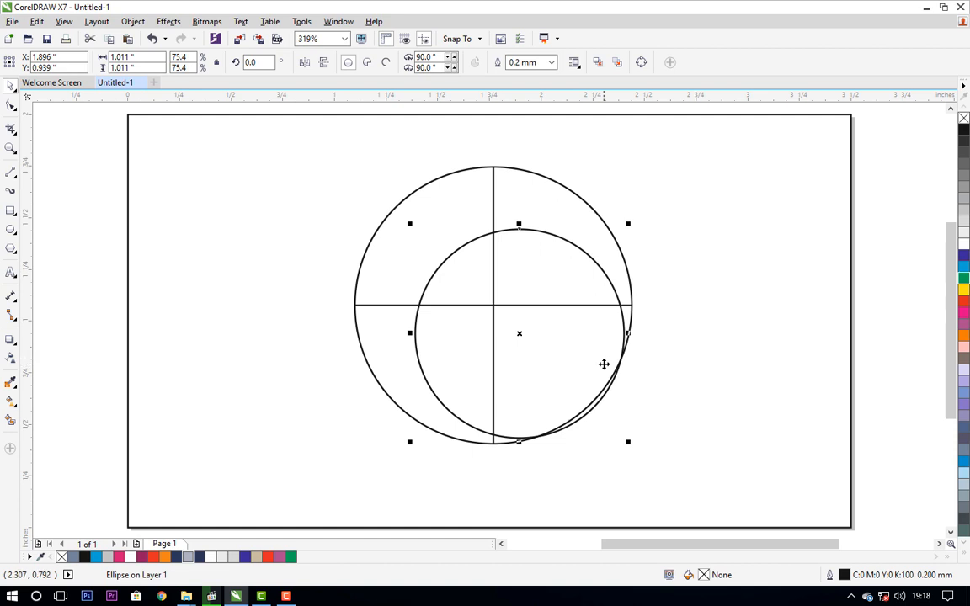
{"action": "key", "text": "Right"}
{"action": "left_click", "coordinate": [571, 349]}
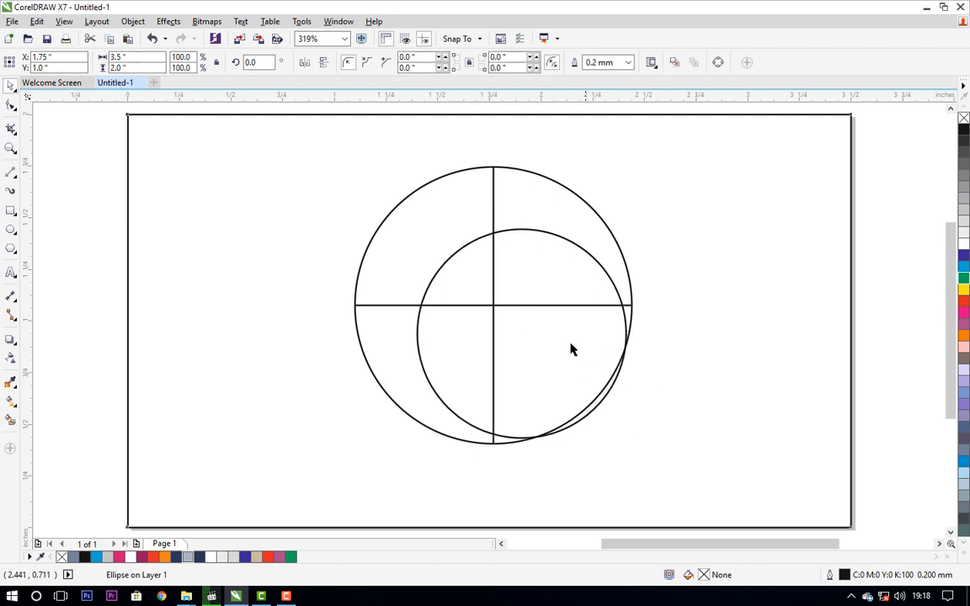
Delete the horizontal and vertical guide lines inside the large circle.
{"action": "left_click", "coordinate": [508, 307]}
{"action": "key", "text": "Delete"}
{"action": "left_click_drag", "start_coordinate": [452, 134], "coordinate": [539, 479]}
{"action": "key", "text": "Delete"}
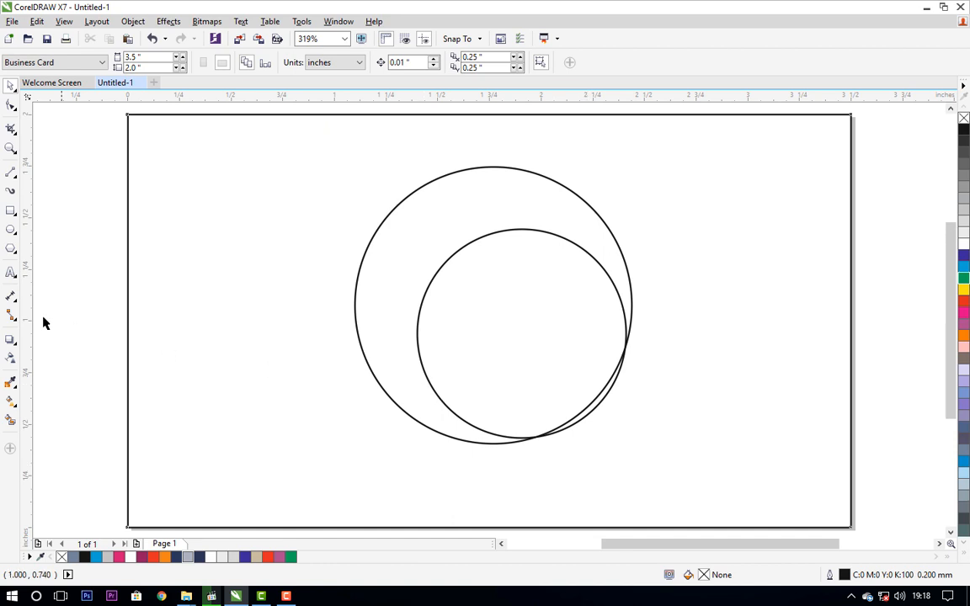
Smart-fill the crescent between the large and inner circles with blue-grey and a 0.2 mm black outline.
{"action": "left_click", "coordinate": [11, 418]}
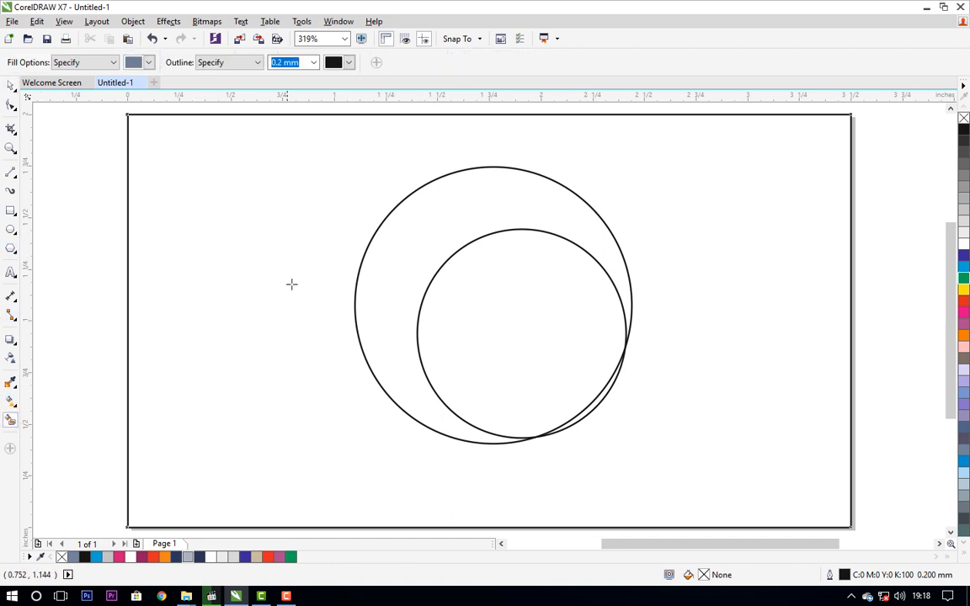
{"action": "left_click", "coordinate": [370, 281]}
{"action": "key", "text": "space"}
Move the inner circle over the crescent's lower-left part, to about X 1.534, Y 0.646, and bring it to the front of the layer.
{"action": "left_click", "coordinate": [544, 347]}
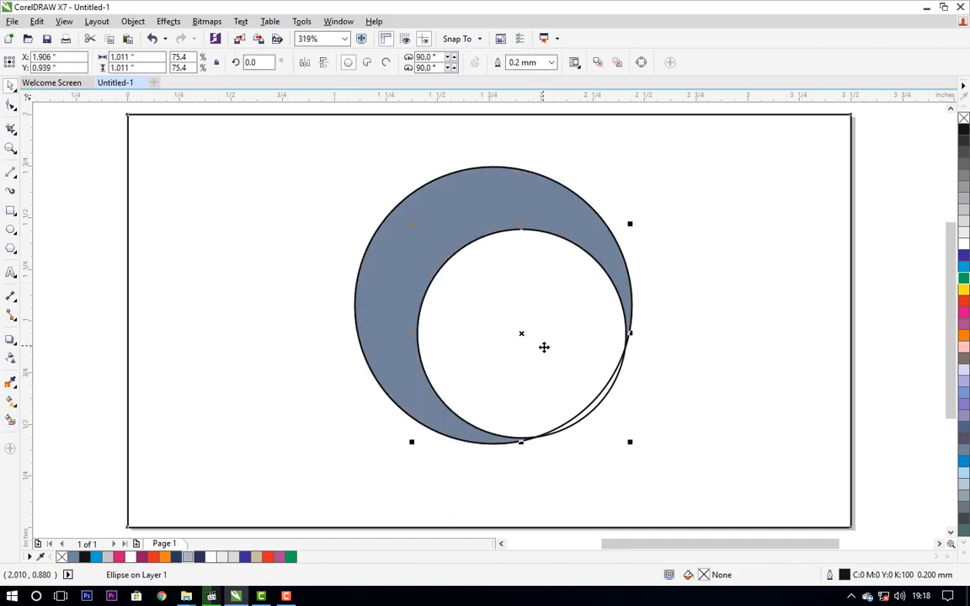
{"action": "left_click_drag", "start_coordinate": [544, 336], "coordinate": [469, 397]}
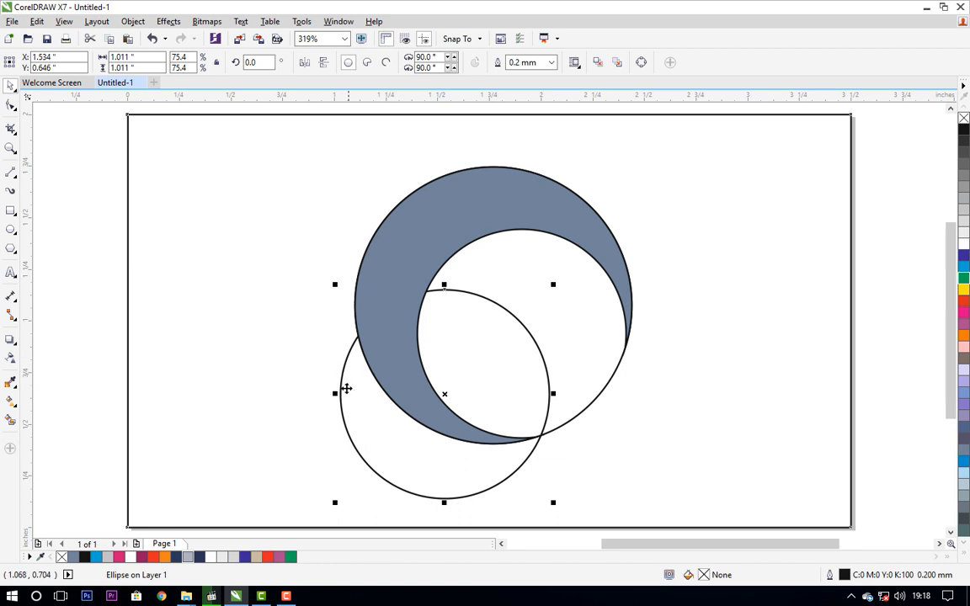
{"action": "key", "text": "shift+Page_Up"}
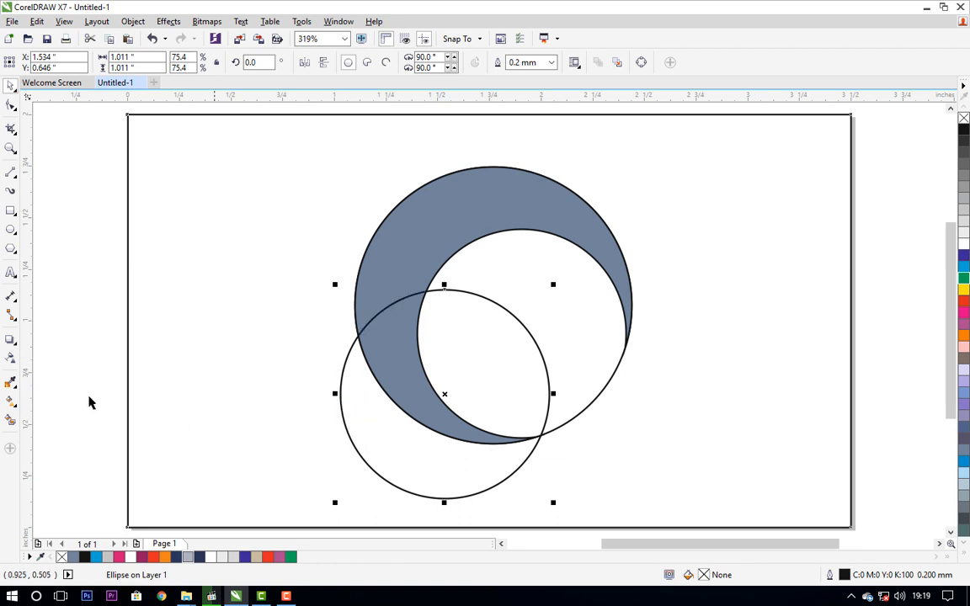
Smart-fill the area where the moved circle overlaps the lower part of the crescent.
{"action": "left_click", "coordinate": [10, 404]}
{"action": "left_click", "coordinate": [389, 347]}
{"action": "key", "text": "space"}
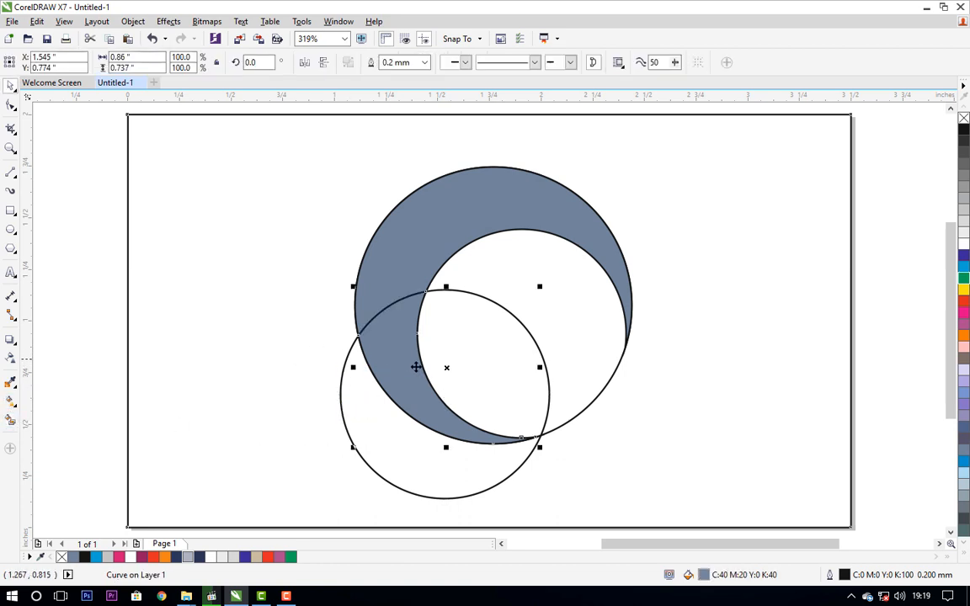
Shrink the moved circle to about 0.567 inches and place it across the crescent's upper-right part, at about X 2.124, Y 1.506.
{"action": "left_click_drag", "start_coordinate": [471, 381], "coordinate": [576, 315]}
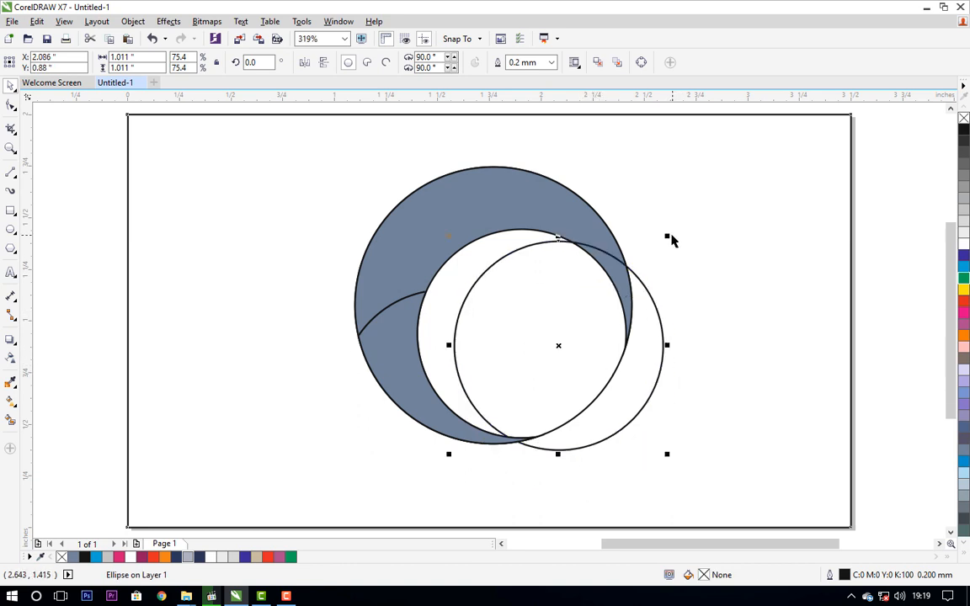
{"action": "left_click_drag", "start_coordinate": [671, 240], "coordinate": [621, 282]}
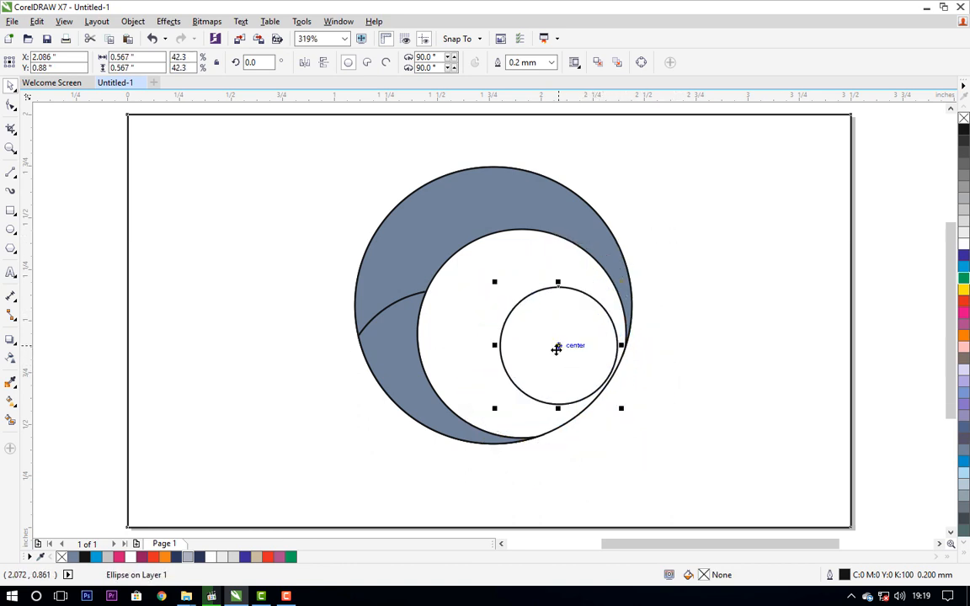
{"action": "left_click_drag", "start_coordinate": [557, 348], "coordinate": [548, 222]}
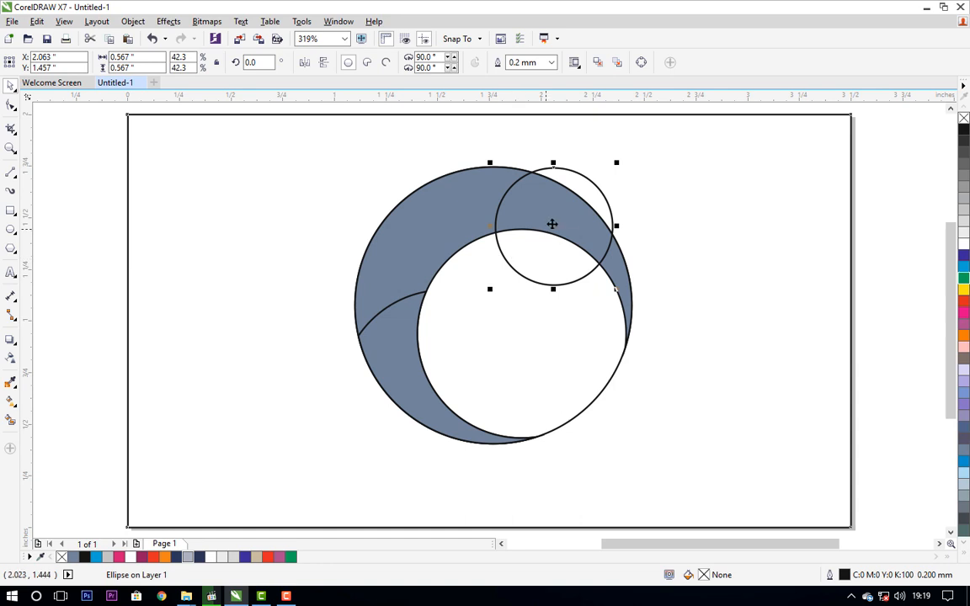
{"action": "left_click_drag", "start_coordinate": [555, 223], "coordinate": [566, 217]}
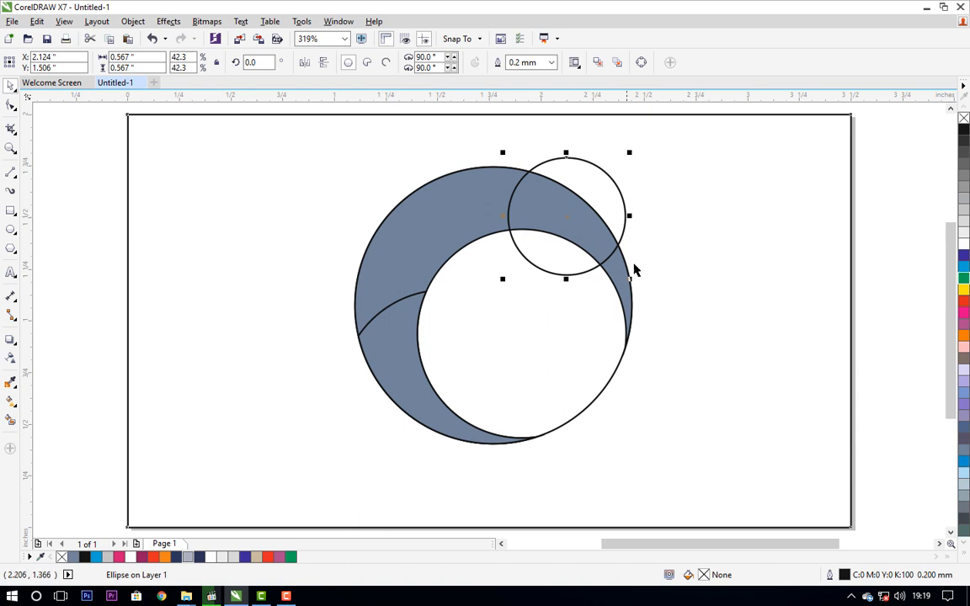
{"action": "left_click", "coordinate": [641, 231]}
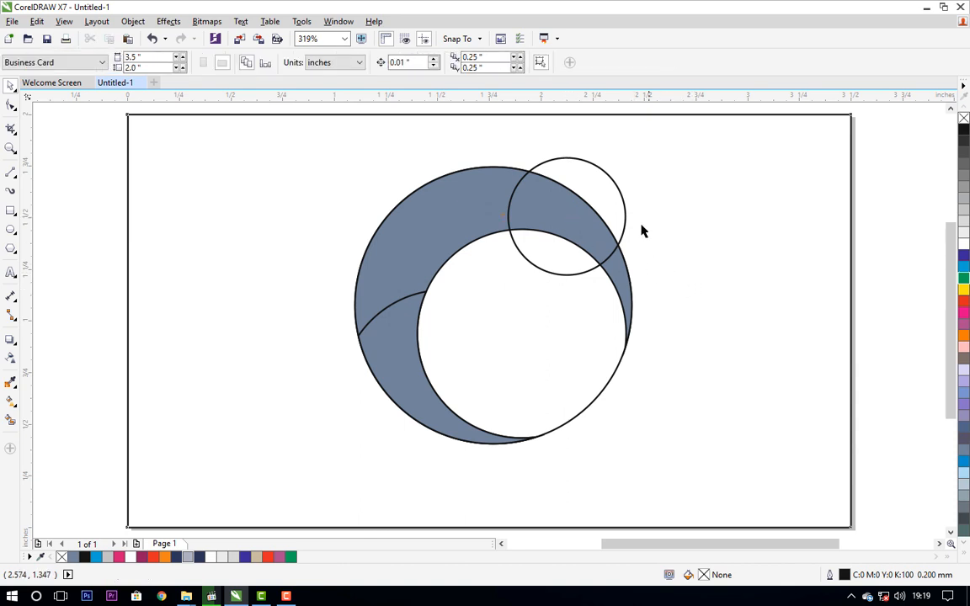
Nudge the small circle to X 2.154, Y 1.516 inches and place an overlapping copy up and left of it at about X 2.038, Y 1.566.
{"action": "left_click", "coordinate": [10, 419]}
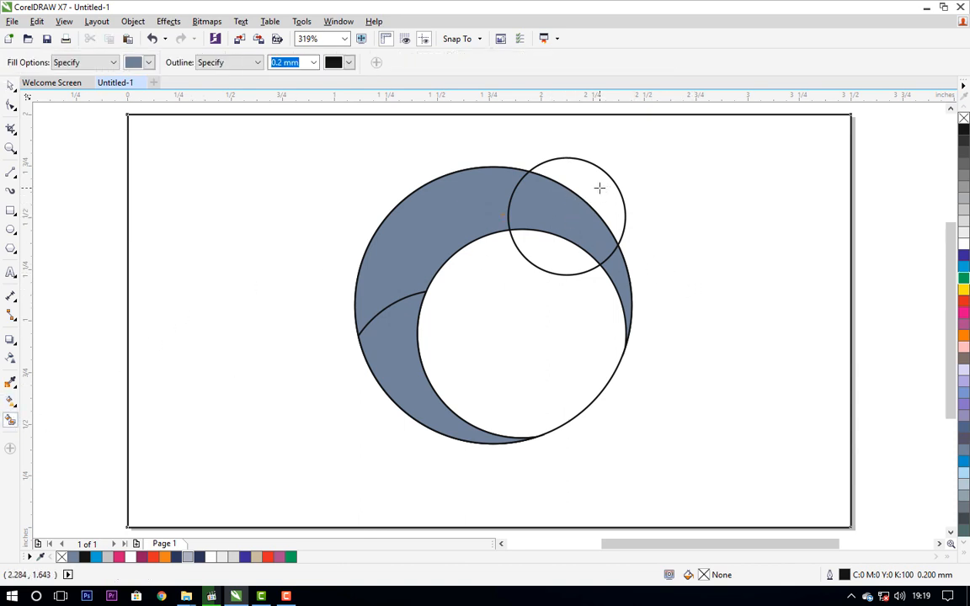
{"action": "key", "text": "space"}
{"action": "left_click", "coordinate": [598, 190]}
{"action": "key", "text": "Up"}
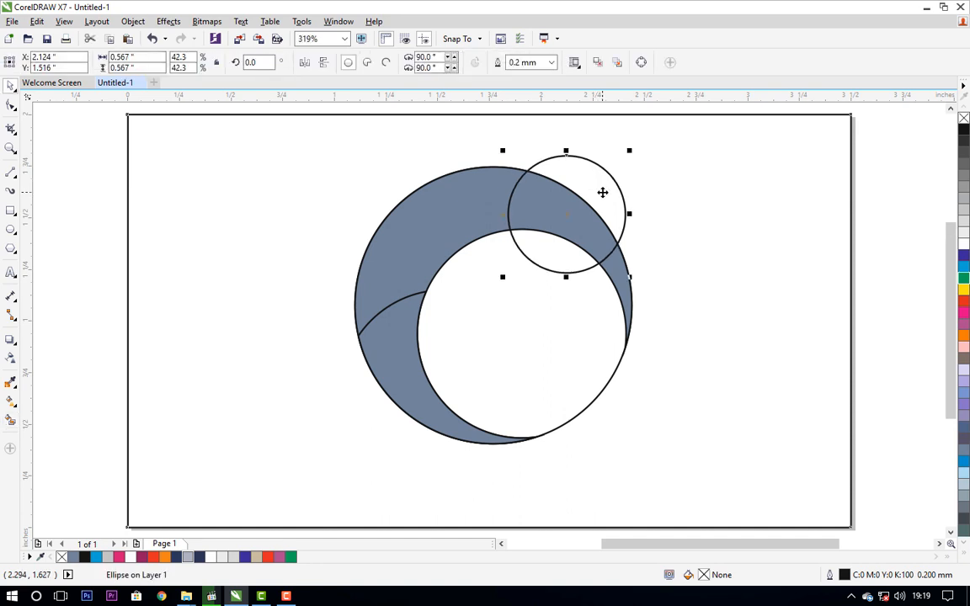
{"action": "key", "text": "Right"}
{"action": "key", "text": "Right"}
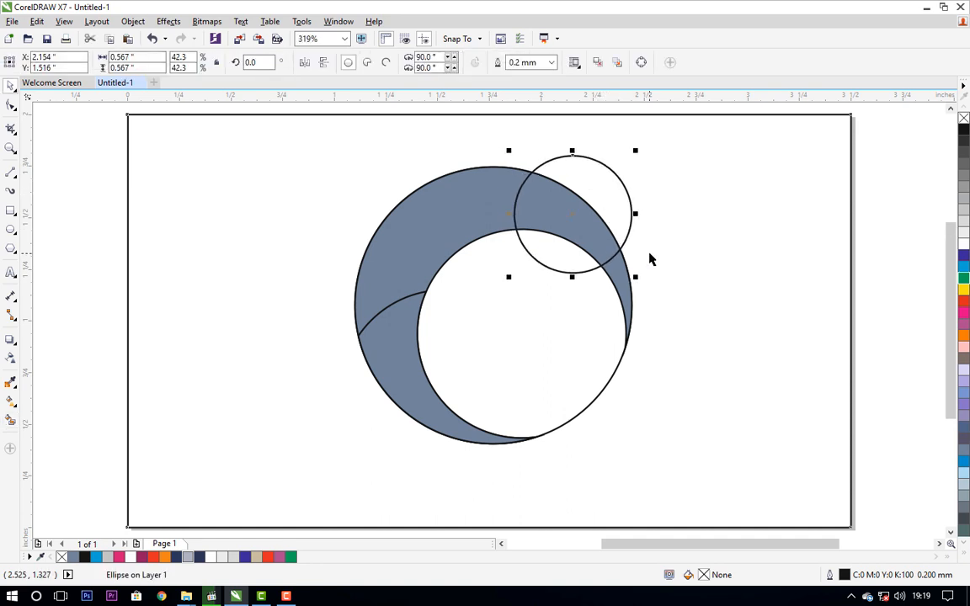
{"action": "left_click_drag", "start_coordinate": [626, 223], "coordinate": [590, 197]}
{"action": "left_click", "coordinate": [667, 251]}
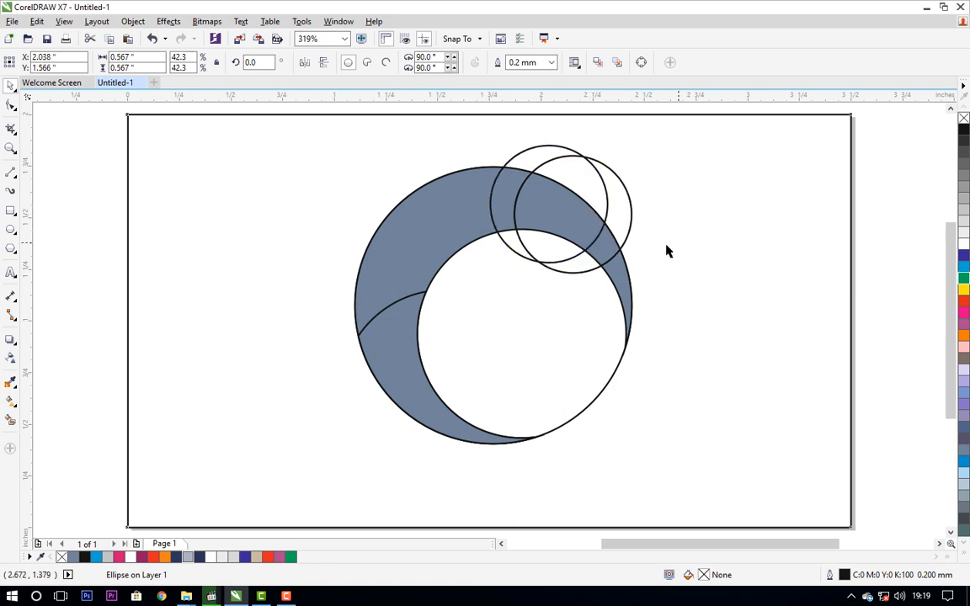
Smart-fill the outer sliver of the right small circle and the crescent's right-hand tail below it with blue-grey.
{"action": "left_click", "coordinate": [10, 421]}
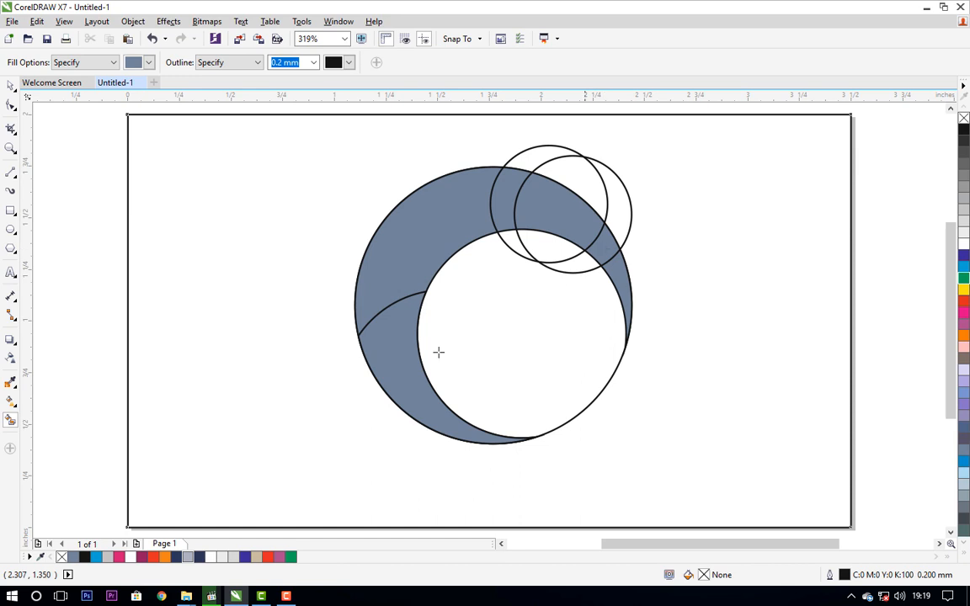
{"action": "left_click", "coordinate": [620, 223]}
{"action": "left_click", "coordinate": [623, 278]}
{"action": "key", "text": "space"}
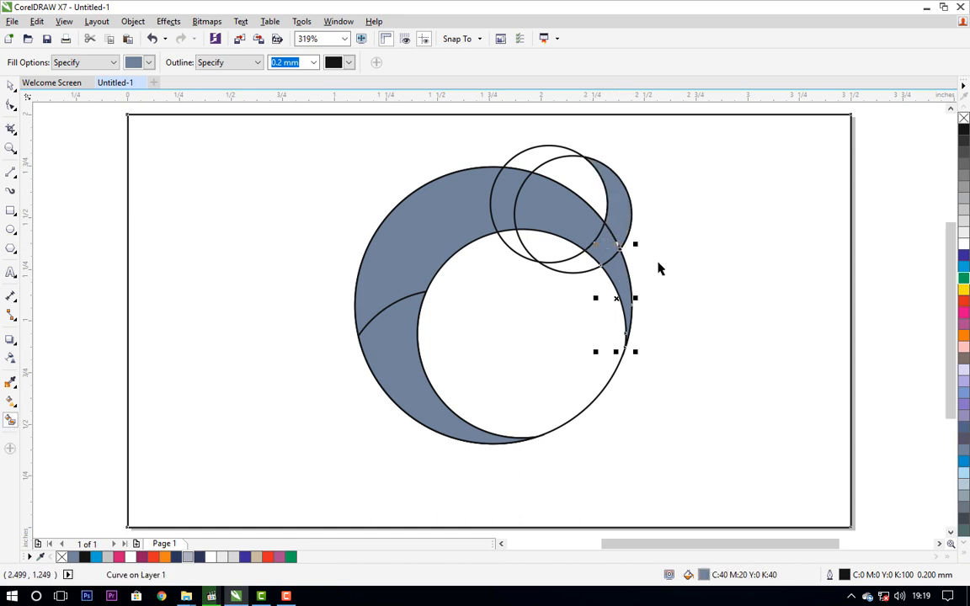
{"action": "left_click", "coordinate": [658, 262]}
Weld the filled sliver and the crescent's right-hand tail pieces into one shape.
{"action": "left_click", "coordinate": [622, 219]}
{"action": "left_click", "coordinate": [608, 250], "text": "shift"}
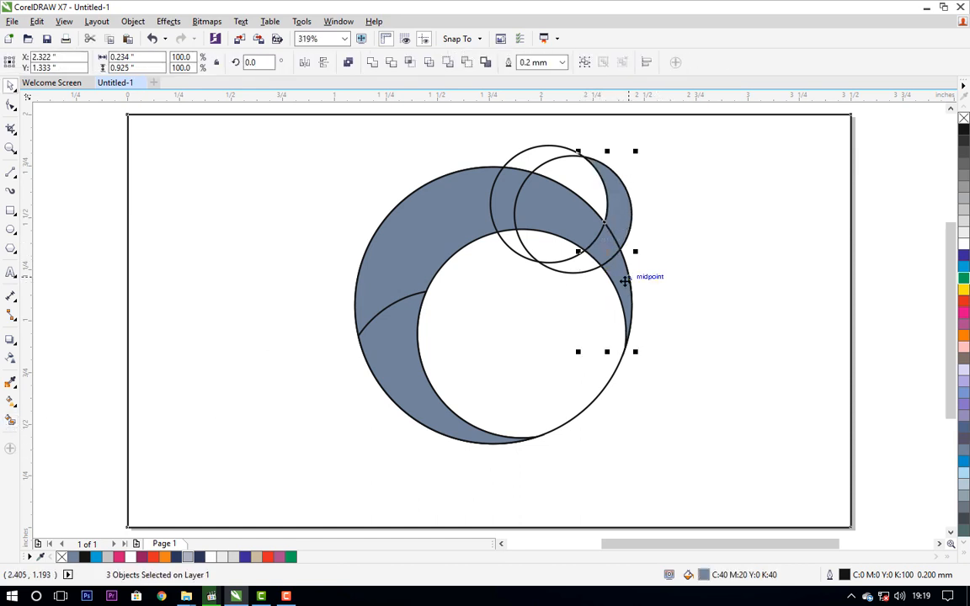
{"action": "left_click", "coordinate": [372, 63]}
{"action": "left_click", "coordinate": [328, 206]}
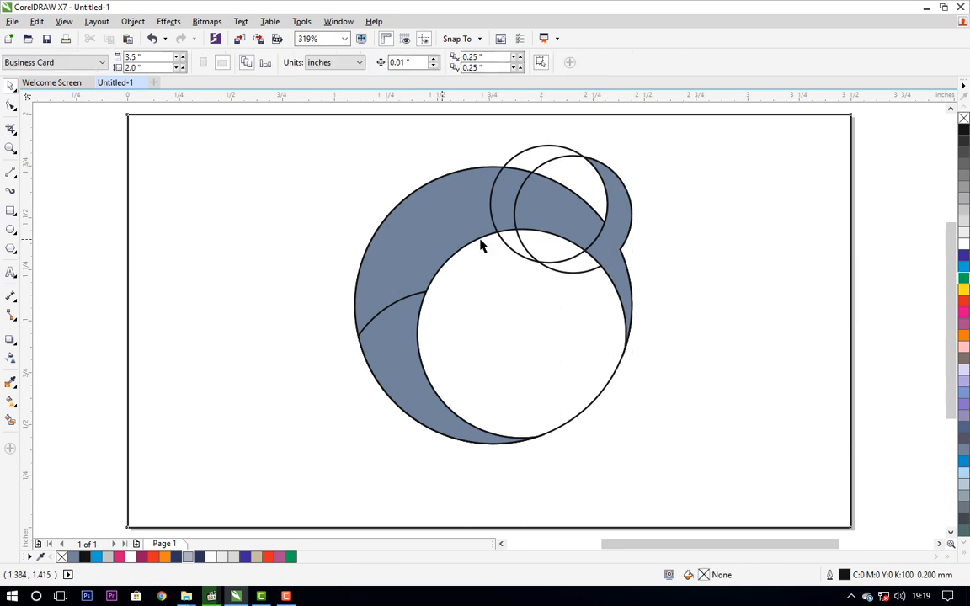
Smart-fill the area shared by the two small circles above the crescent's outer edge.
{"action": "left_click", "coordinate": [11, 418]}
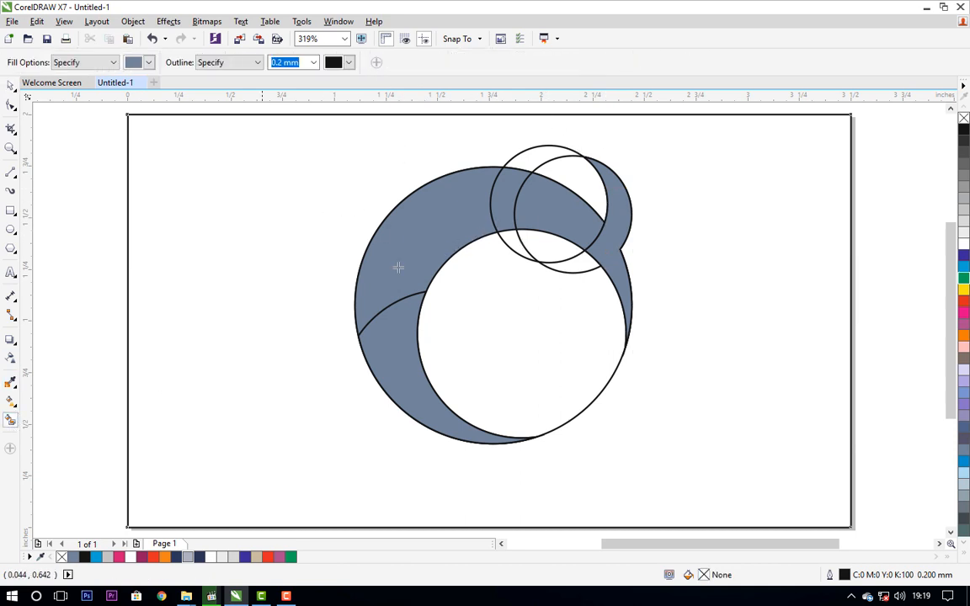
{"action": "left_click", "coordinate": [574, 181]}
{"action": "key", "text": "space"}
Delete the two small construction circles at the crescent's upper right, keeping the filled shapes.
{"action": "left_click", "coordinate": [552, 255]}
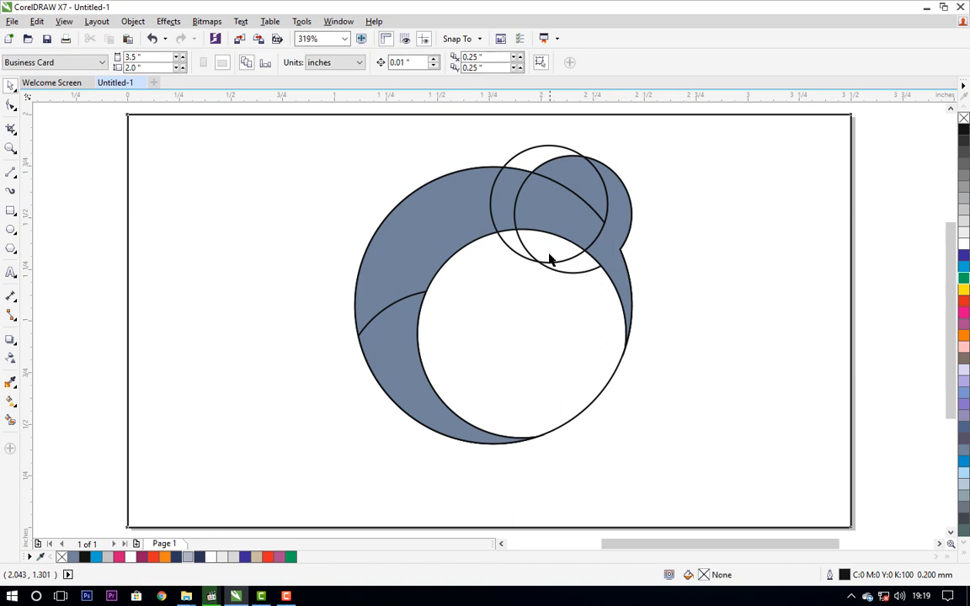
{"action": "left_click", "coordinate": [551, 262]}
{"action": "key", "text": "Delete"}
{"action": "left_click", "coordinate": [557, 271]}
{"action": "key", "text": "Delete"}
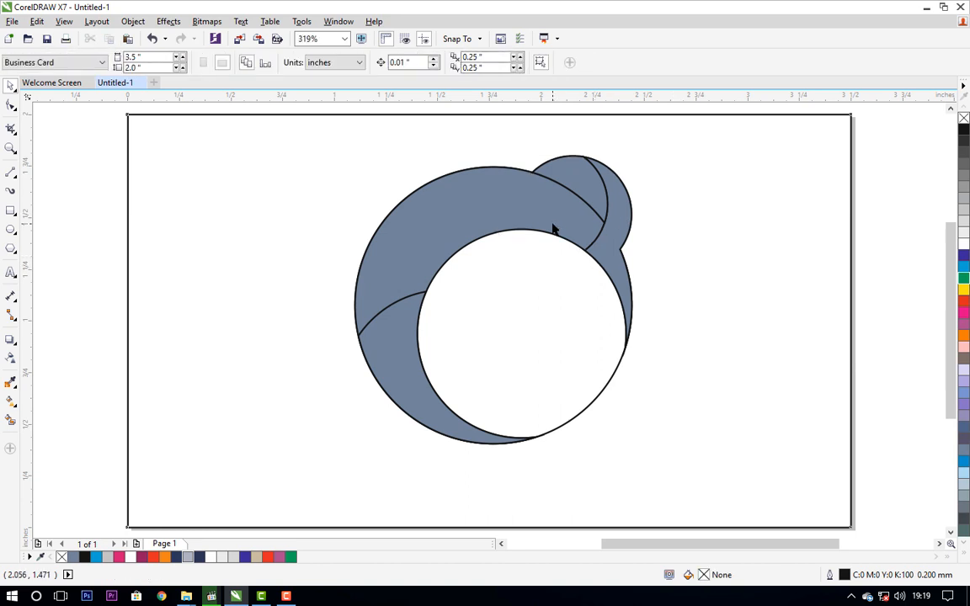
Draw a circle about 0.45 inches wide and place it over the top of the crescent at X 1.73, Y 1.666 inches.
{"action": "left_click", "coordinate": [11, 229]}
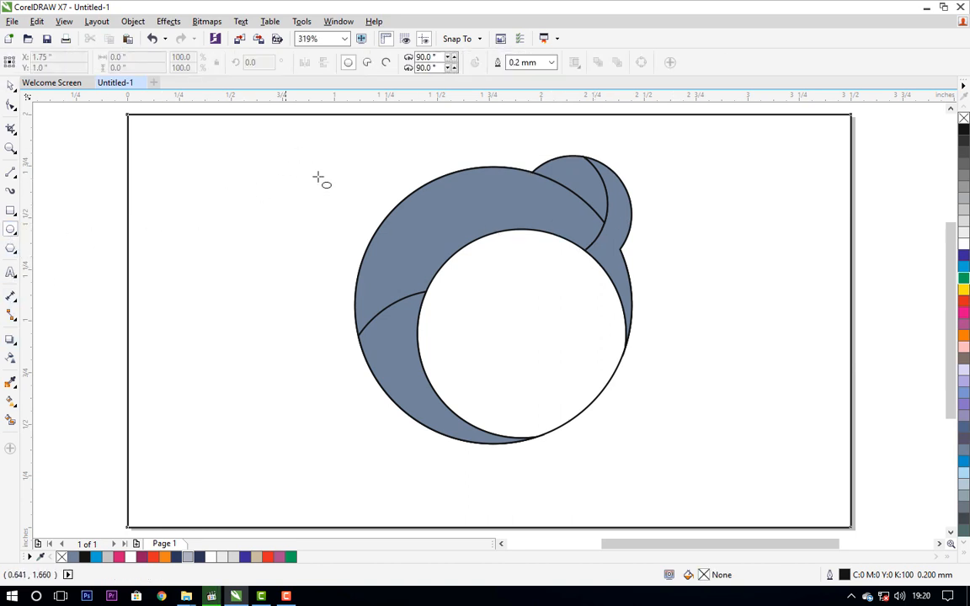
{"action": "left_click_drag", "start_coordinate": [290, 166], "coordinate": [337, 255]}
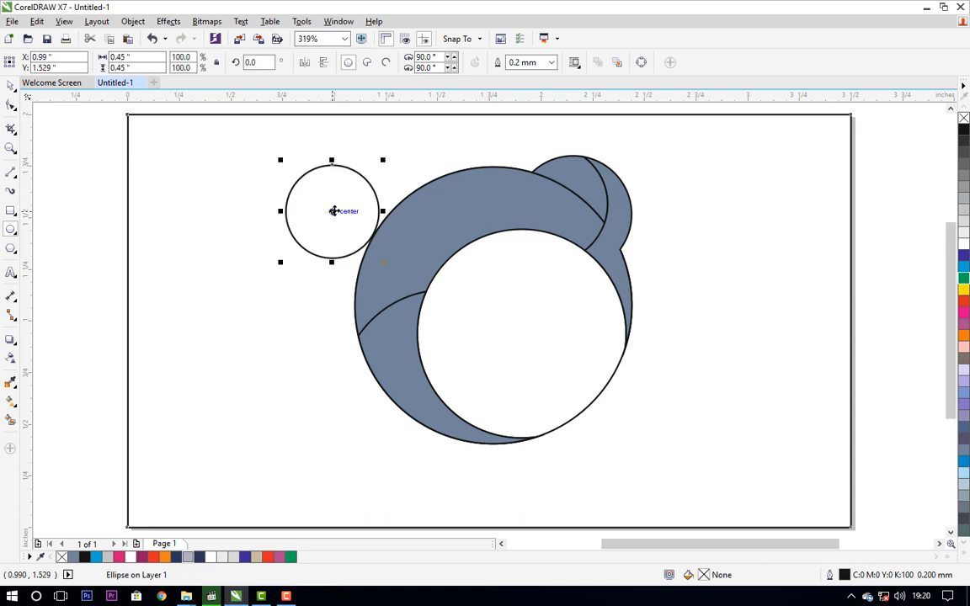
{"action": "left_click_drag", "start_coordinate": [333, 211], "coordinate": [482, 182]}
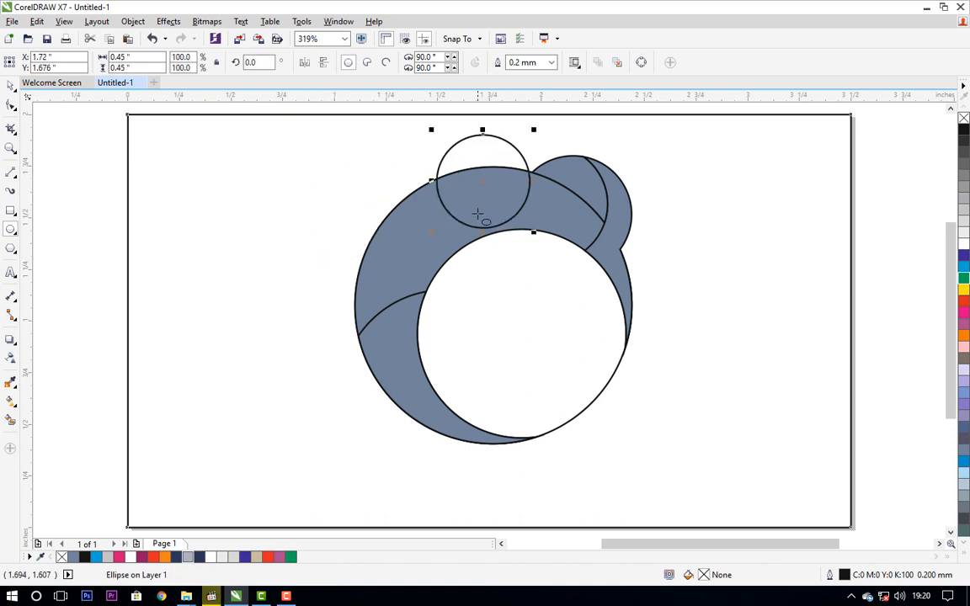
{"action": "key", "text": "Right"}
{"action": "key", "text": "Down"}
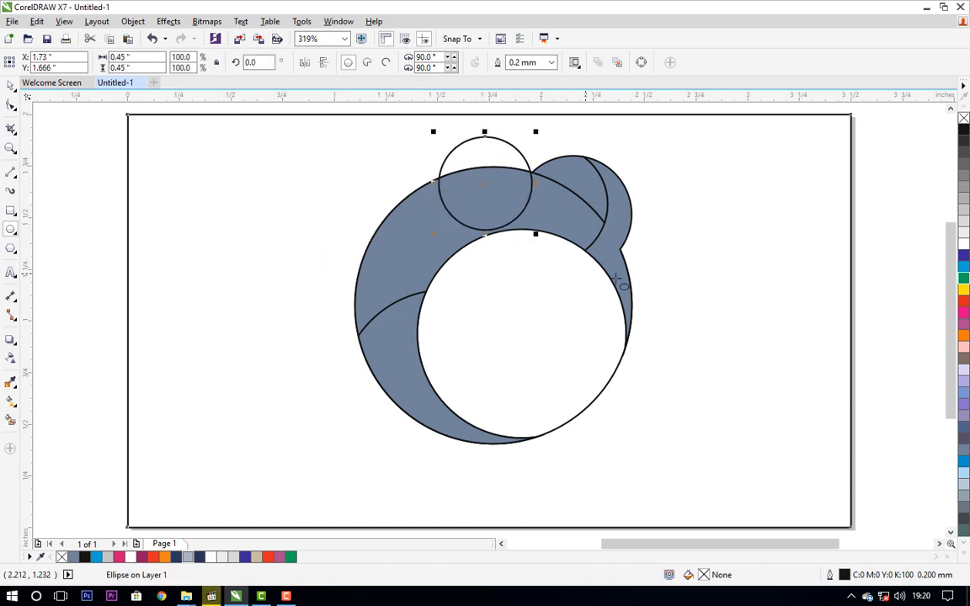
Shrink the circle over the crescent's top to about 0.403 inches wide and nudge it to X 1.76, Y 1.646 inches.
{"action": "key", "text": "Right"}
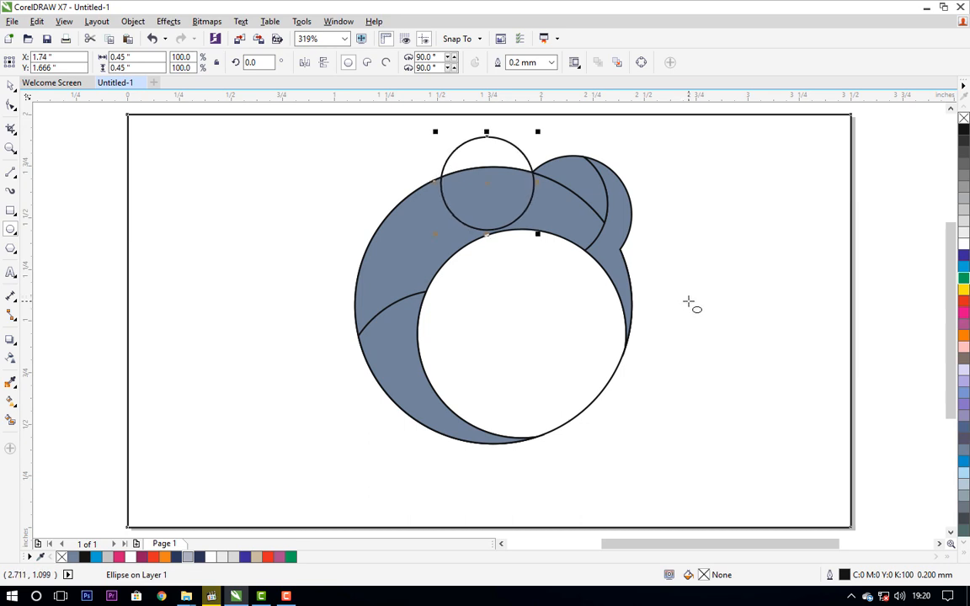
{"action": "key", "text": "Up"}
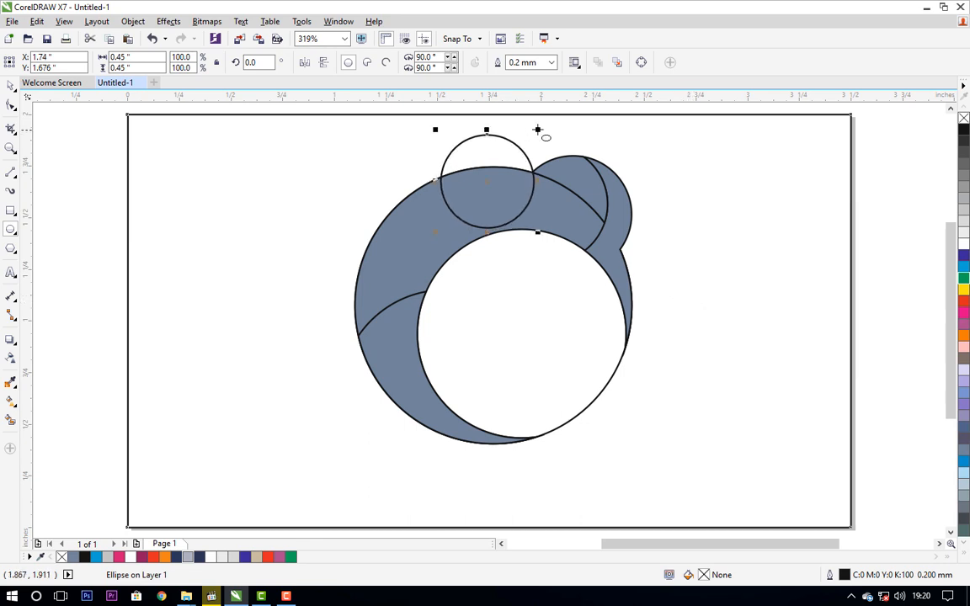
{"action": "left_click_drag", "start_coordinate": [538, 131], "coordinate": [534, 137]}
{"action": "key", "text": "Right"}
{"action": "key", "text": "Right"}
{"action": "key", "text": "Down"}
{"action": "key", "text": "Down"}
{"action": "key", "text": "Down"}
{"action": "key", "text": "Down"}
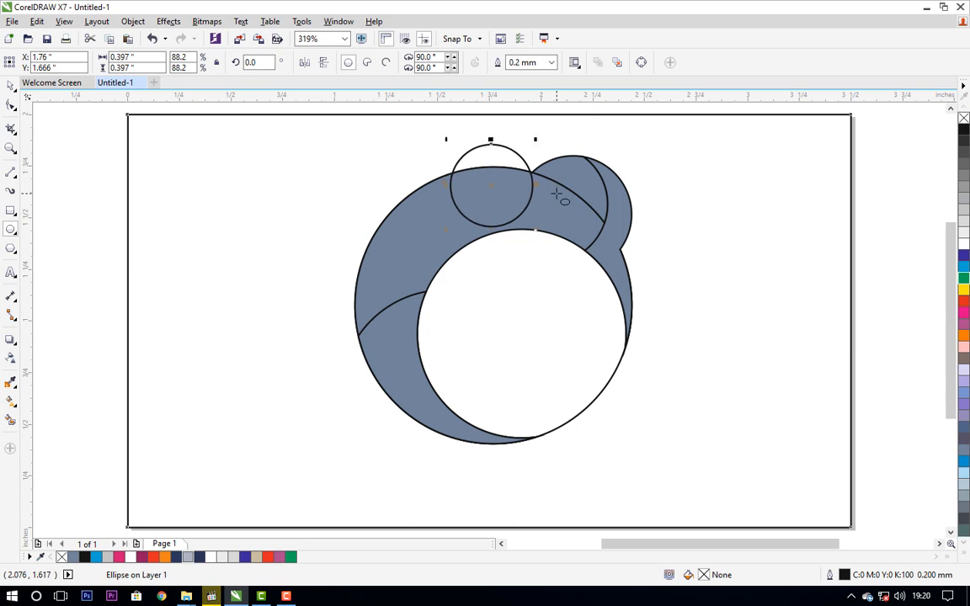
{"action": "key", "text": "Up"}
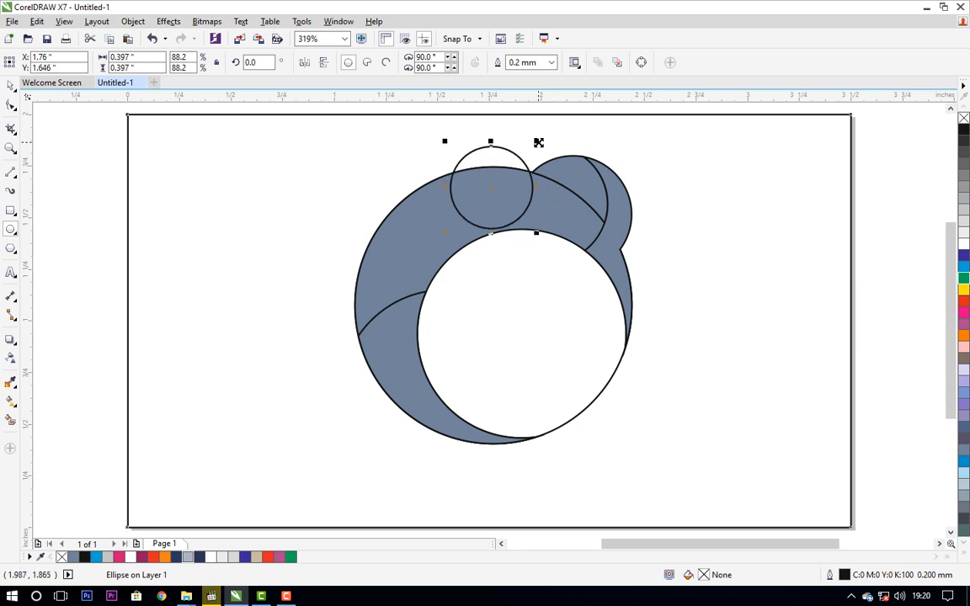
{"action": "left_click_drag", "start_coordinate": [538, 142], "coordinate": [541, 138]}
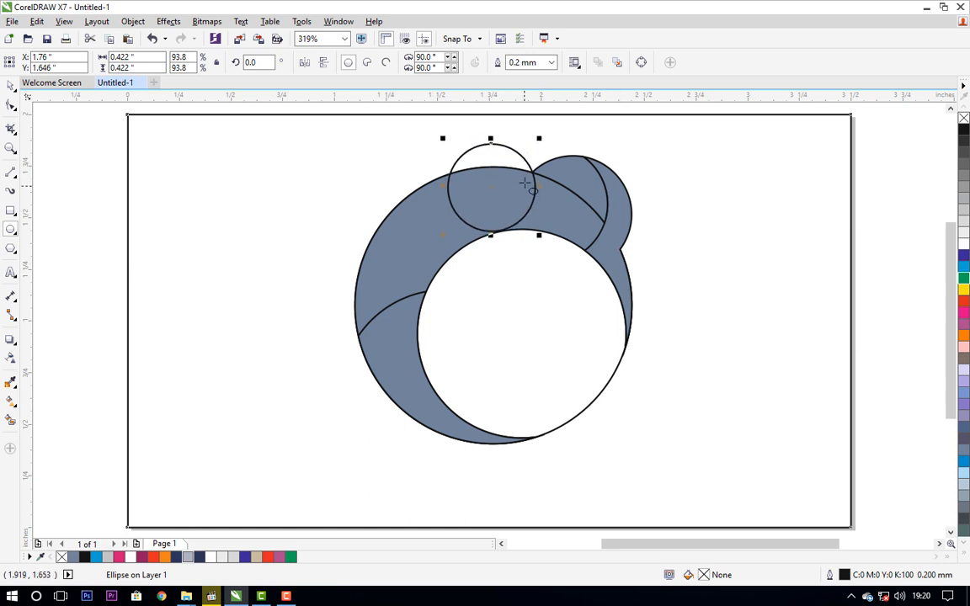
{"action": "left_click_drag", "start_coordinate": [542, 137], "coordinate": [536, 141]}
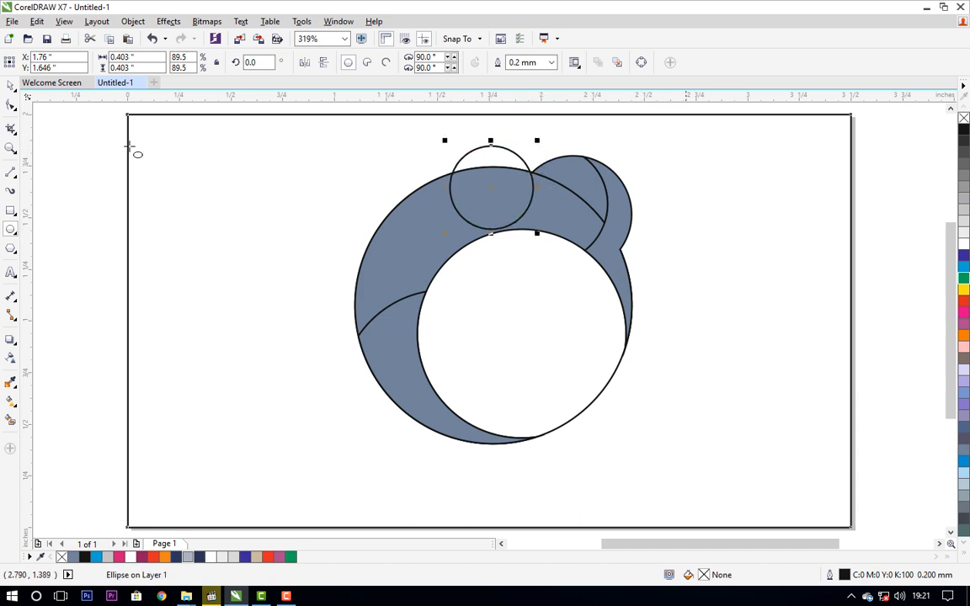
Draw a pointed beak outline about 1.06 inches wide, running horizontally from the circle's top to a tip and diagonally back to its underside.
{"action": "left_click", "coordinate": [11, 172]}
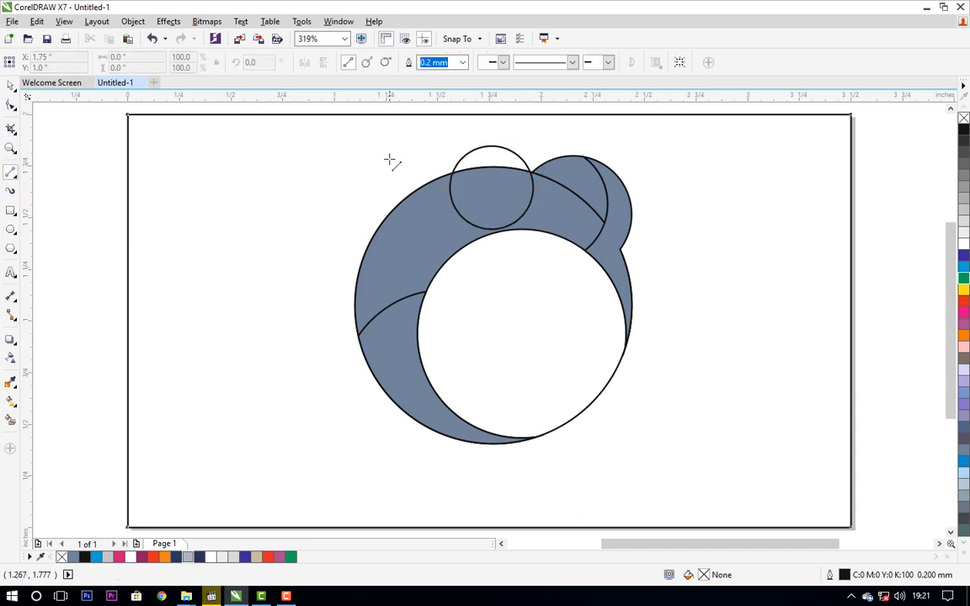
{"action": "left_click", "coordinate": [491, 146]}
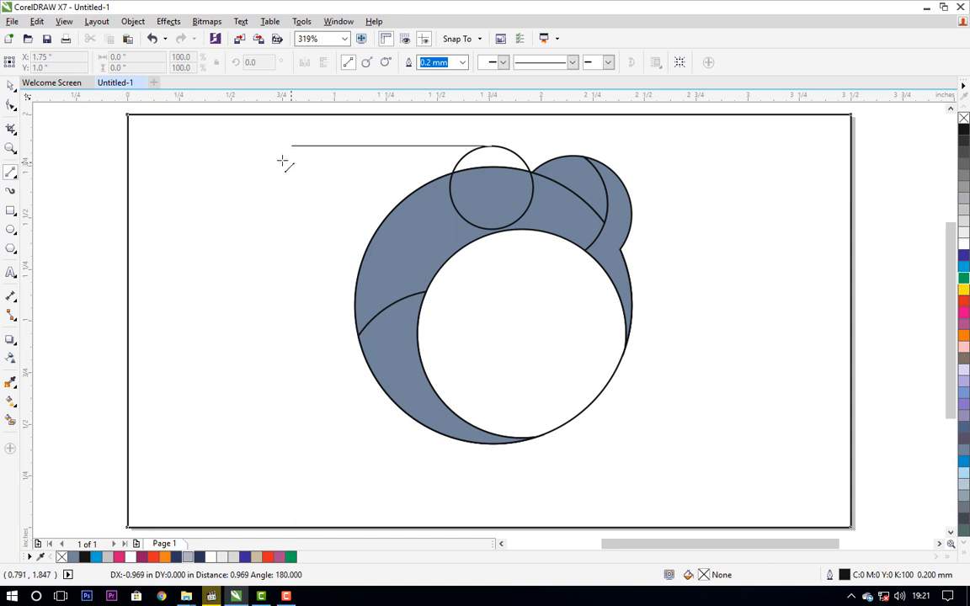
{"action": "left_click", "coordinate": [267, 146]}
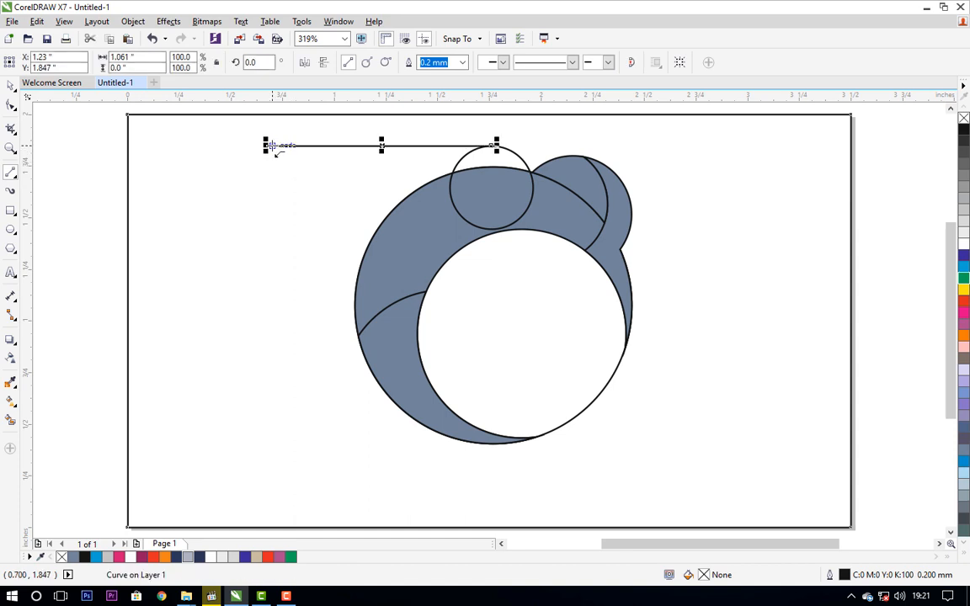
{"action": "left_click", "coordinate": [272, 147]}
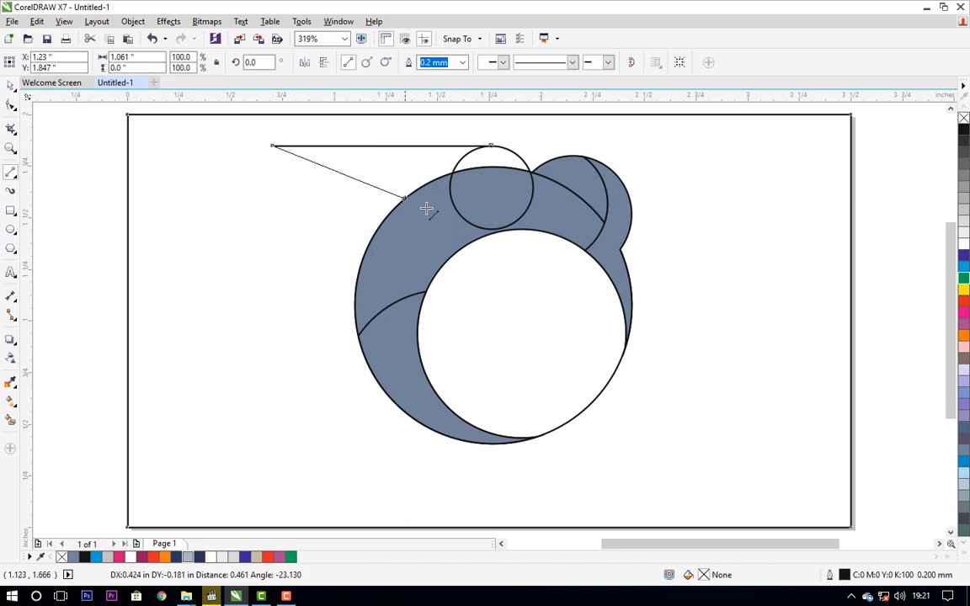
{"action": "left_click", "coordinate": [474, 229]}
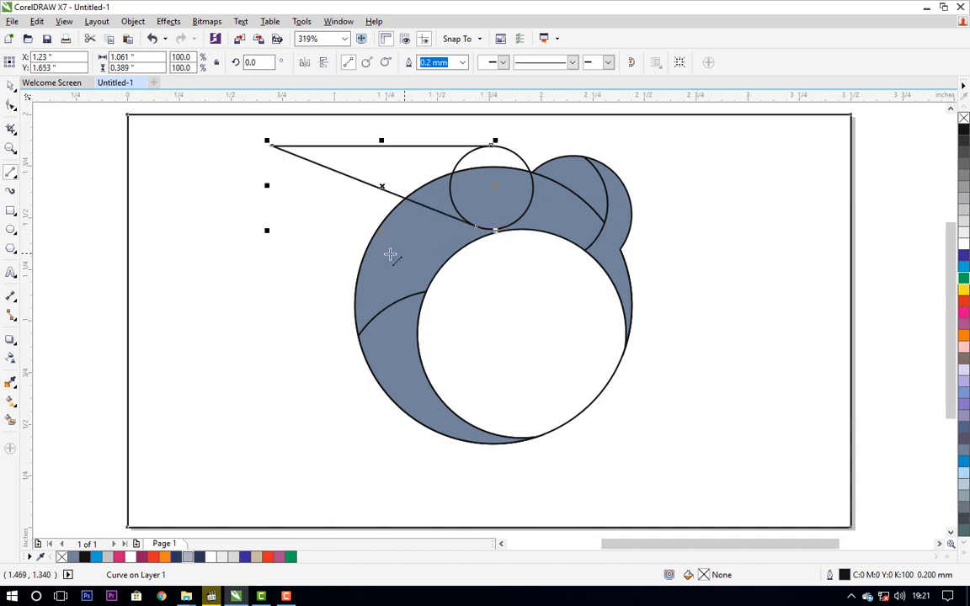
{"action": "key", "text": "Escape"}
Smart-fill the circle's part above the crescent and the beak area outside the crescent with blue-grey.
{"action": "left_click", "coordinate": [12, 420]}
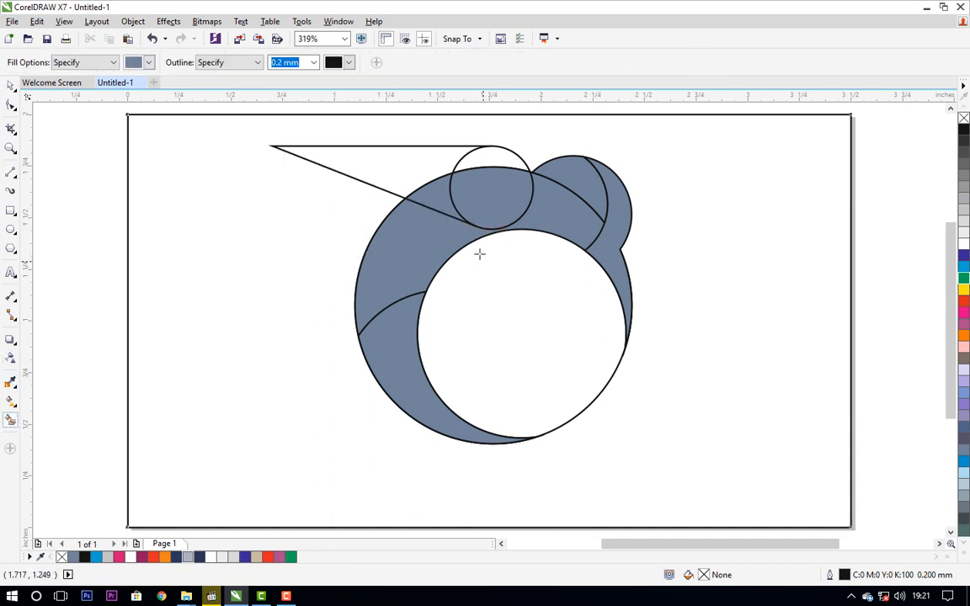
{"action": "left_click", "coordinate": [485, 160]}
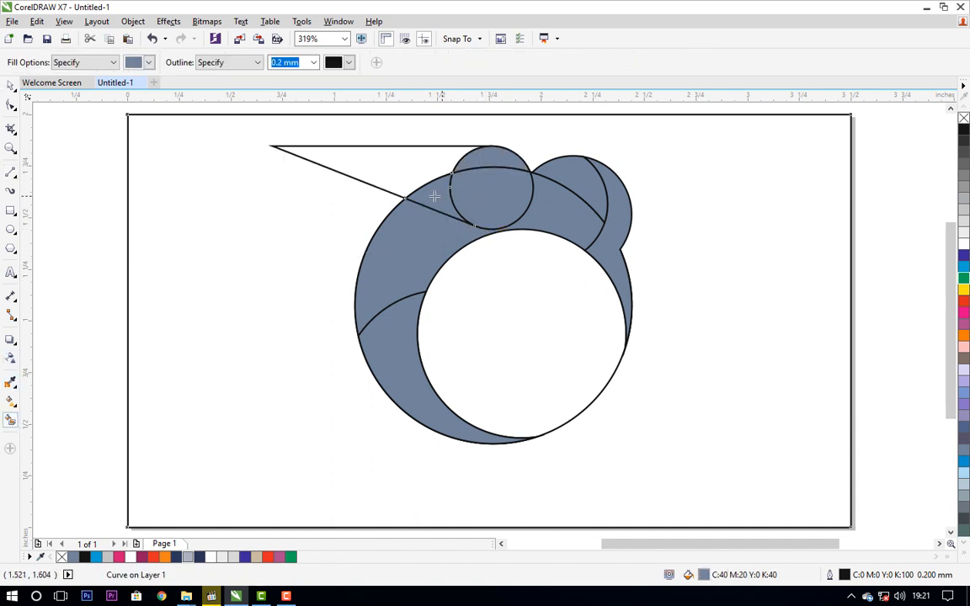
{"action": "left_click", "coordinate": [397, 174]}
{"action": "key", "text": "space"}
{"action": "left_click", "coordinate": [329, 198]}
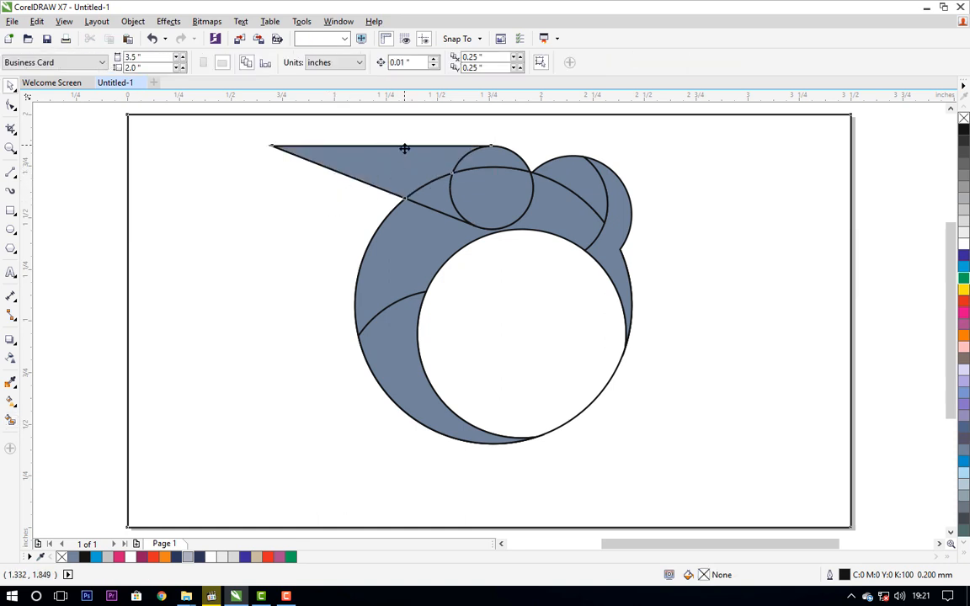
Weld the filled beak pieces, the beak outline and the small circle into one shape.
{"action": "left_click", "coordinate": [407, 152]}
{"action": "left_click", "coordinate": [440, 197], "text": "shift"}
{"action": "left_click", "coordinate": [499, 168], "text": "shift"}
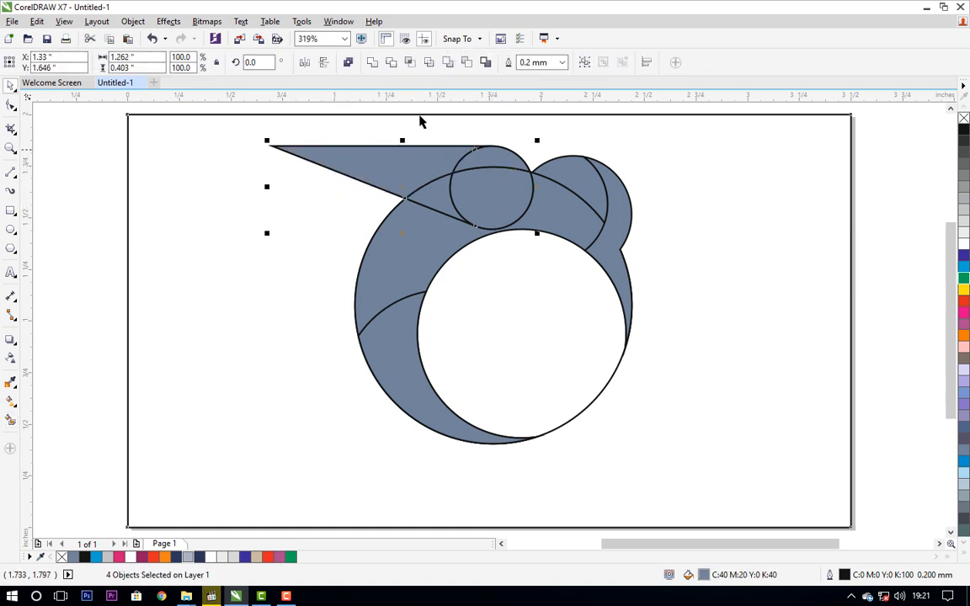
{"action": "left_click", "coordinate": [372, 61]}
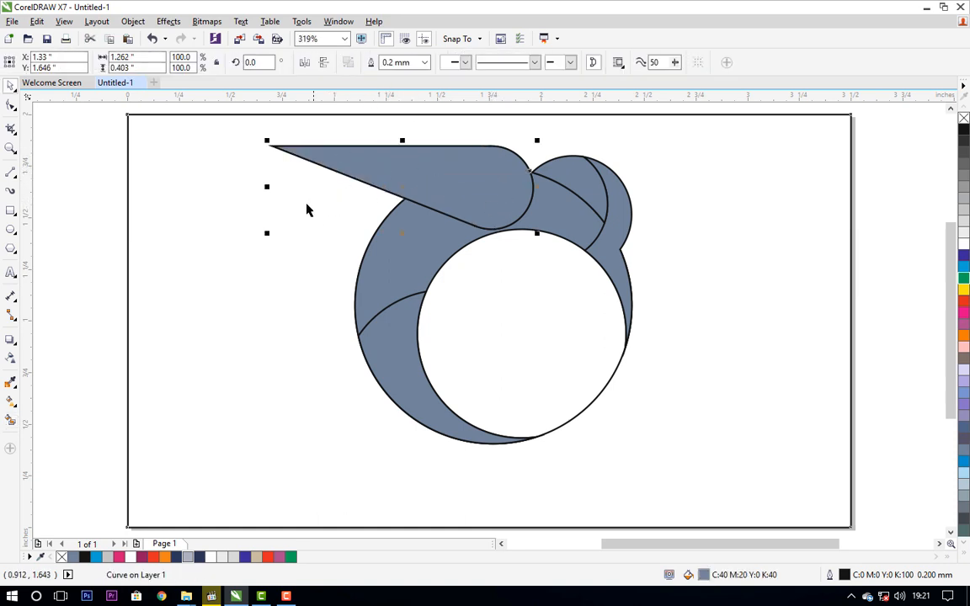
{"action": "left_click", "coordinate": [282, 288]}
Give the beak shape a linear fountain fill from dark magenta near its tip to pink at the lower edge of its rounded end.
{"action": "left_click", "coordinate": [478, 198]}
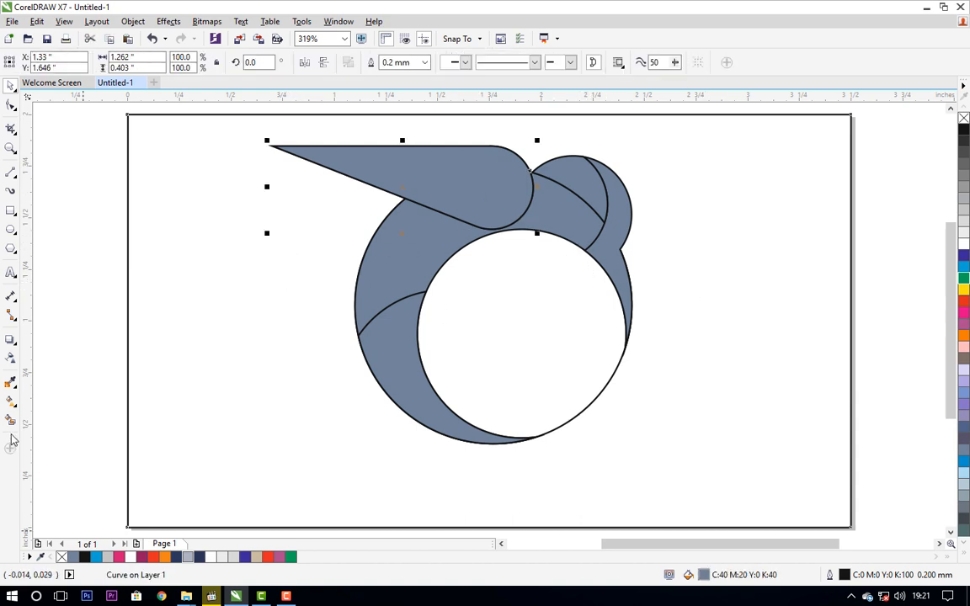
{"action": "left_click", "coordinate": [11, 402]}
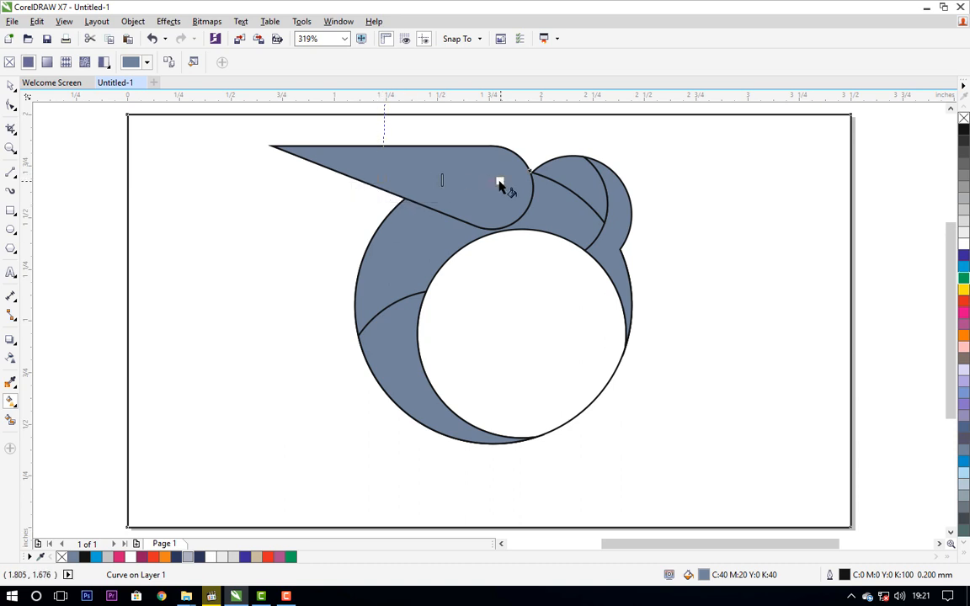
{"action": "left_click_drag", "start_coordinate": [532, 167], "coordinate": [371, 165]}
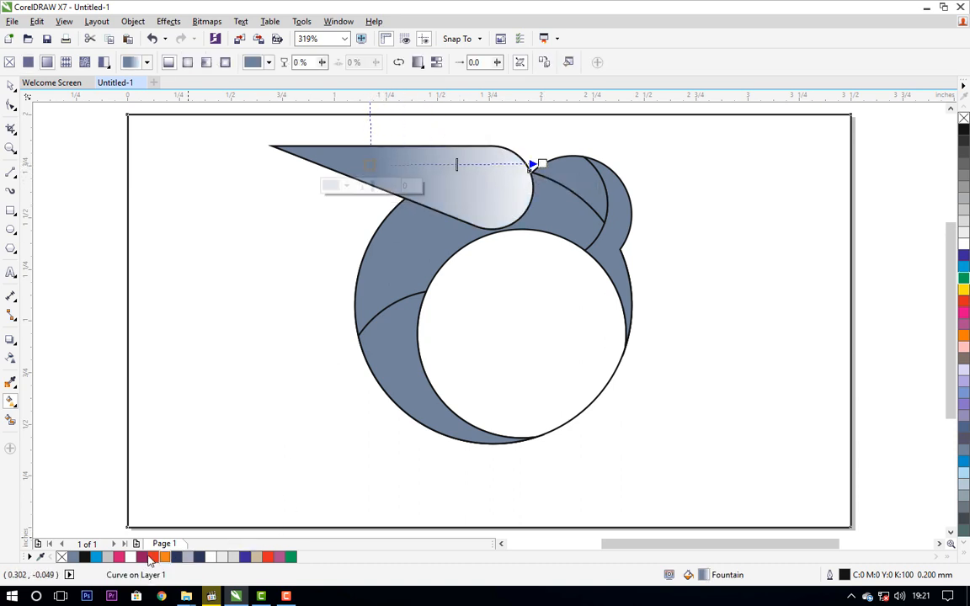
{"action": "left_click", "coordinate": [142, 556]}
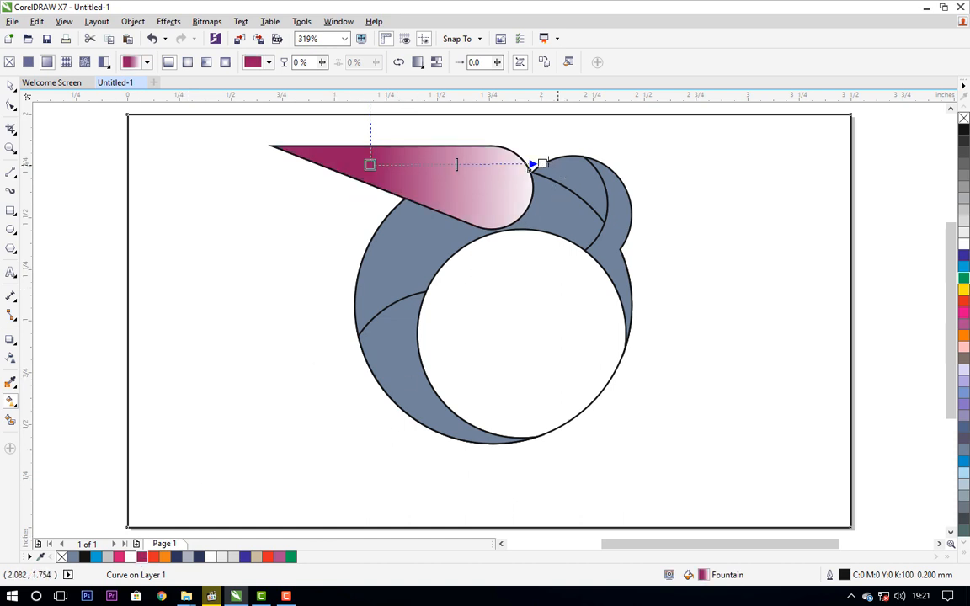
{"action": "left_click", "coordinate": [541, 163]}
{"action": "left_click", "coordinate": [119, 557]}
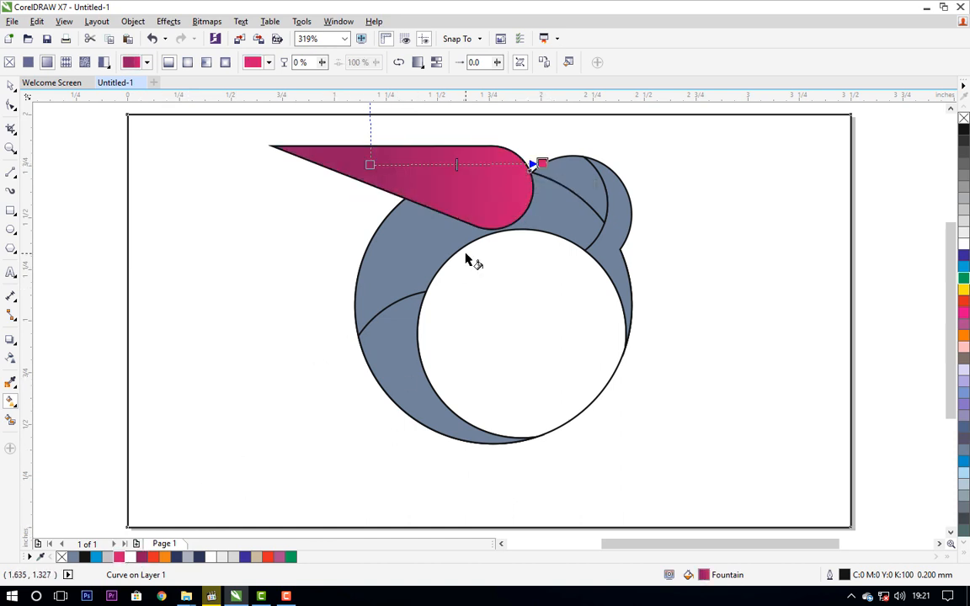
{"action": "left_click_drag", "start_coordinate": [540, 163], "coordinate": [516, 203]}
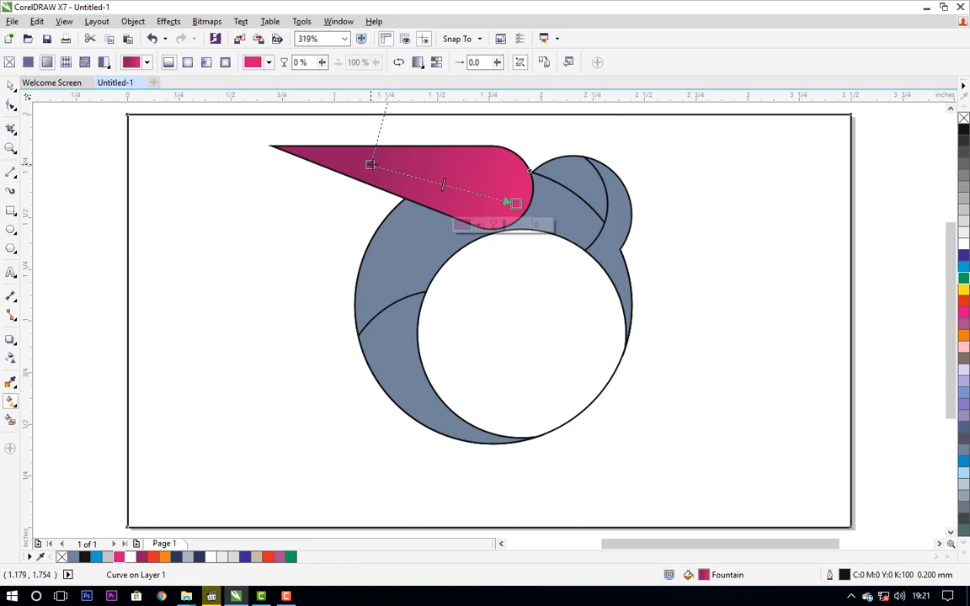
Apply the beak's magenta-to-pink fountain fill to the crescent's lower-left segment, running from its dark upper edge down to the pink tail.
{"action": "left_click", "coordinate": [401, 386]}
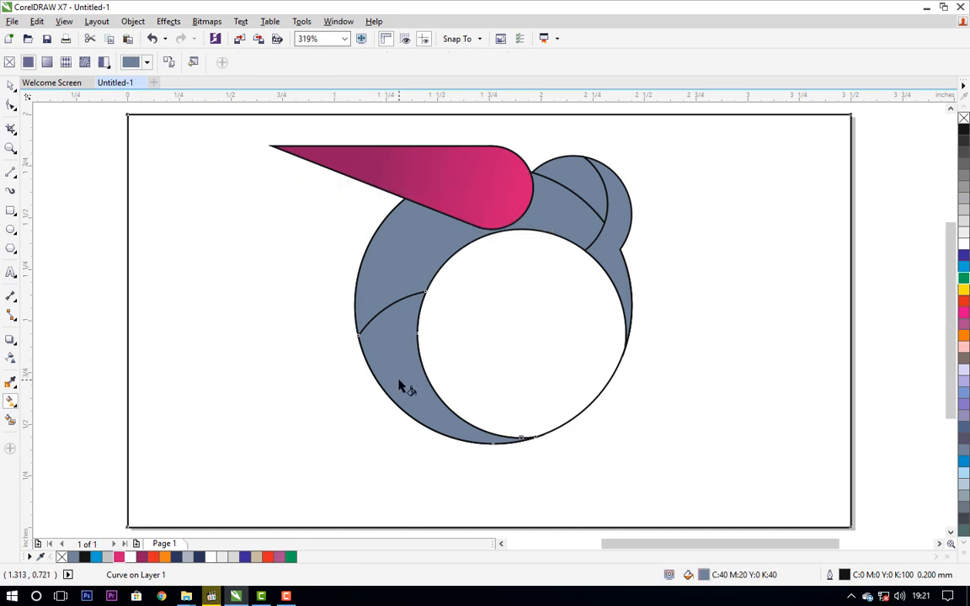
{"action": "left_click_drag", "start_coordinate": [318, 345], "coordinate": [432, 300]}
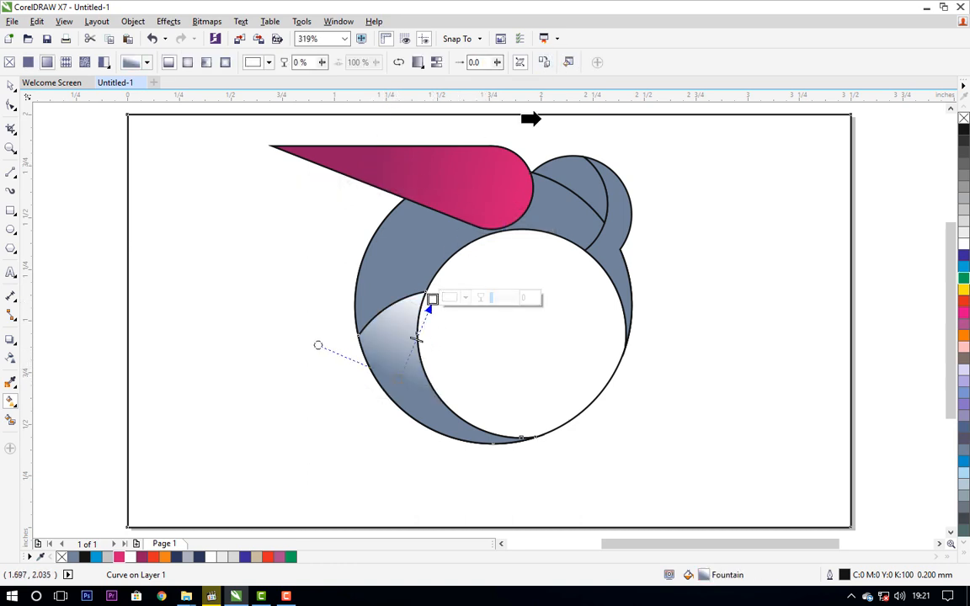
{"action": "left_click", "coordinate": [495, 198]}
{"action": "left_click_drag", "start_coordinate": [427, 325], "coordinate": [387, 306]}
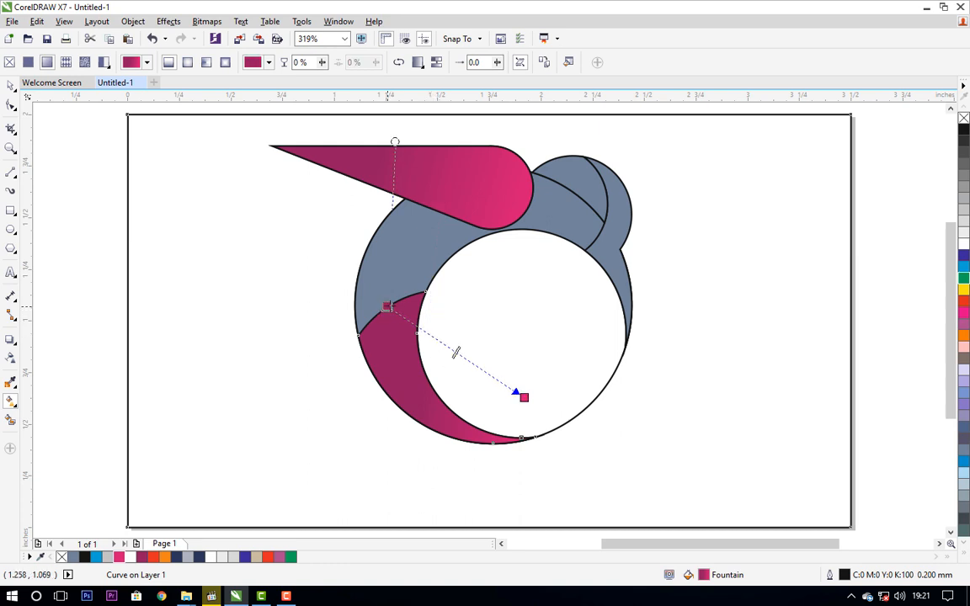
{"action": "left_click_drag", "start_coordinate": [520, 396], "coordinate": [439, 414]}
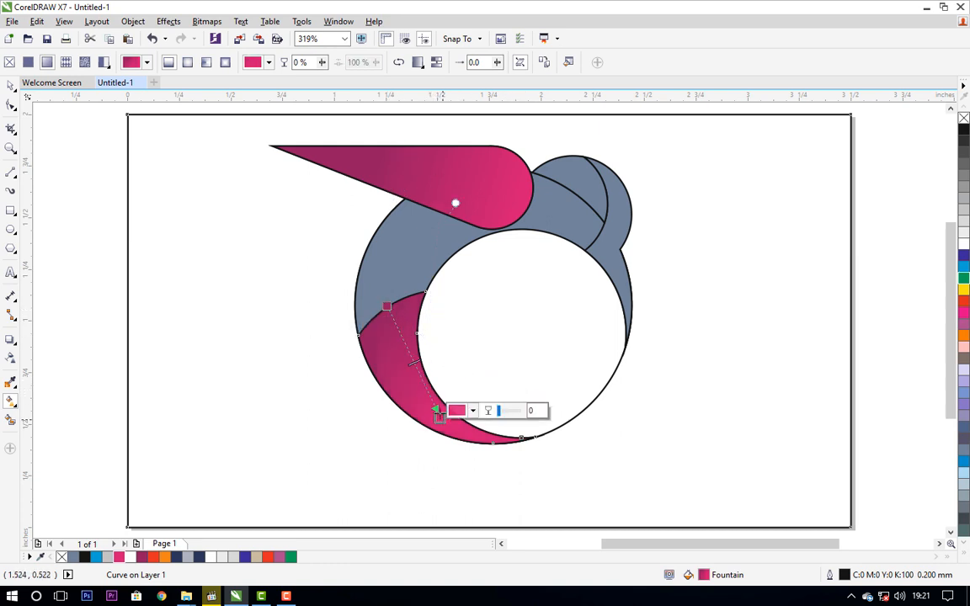
{"action": "mouse_move", "coordinate": [387, 307]}
{"action": "left_mouse_down"}
{"action": "mouse_move", "coordinate": [389, 325]}
{"action": "mouse_move", "coordinate": [381, 290]}
{"action": "mouse_move", "coordinate": [411, 395]}
{"action": "mouse_move", "coordinate": [417, 392]}
{"action": "left_mouse_up"}
{"action": "left_click", "coordinate": [434, 409]}
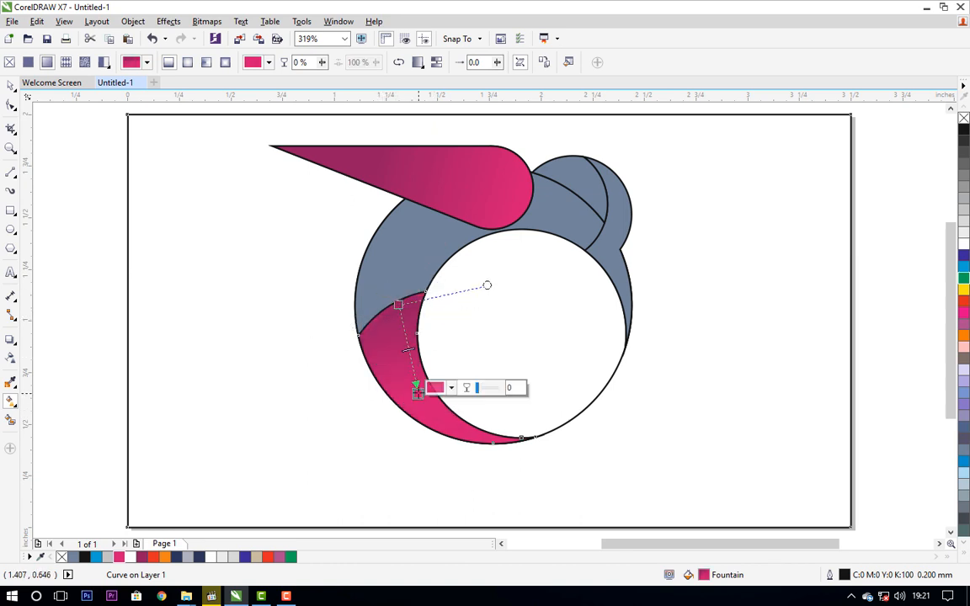
{"action": "left_click", "coordinate": [363, 407]}
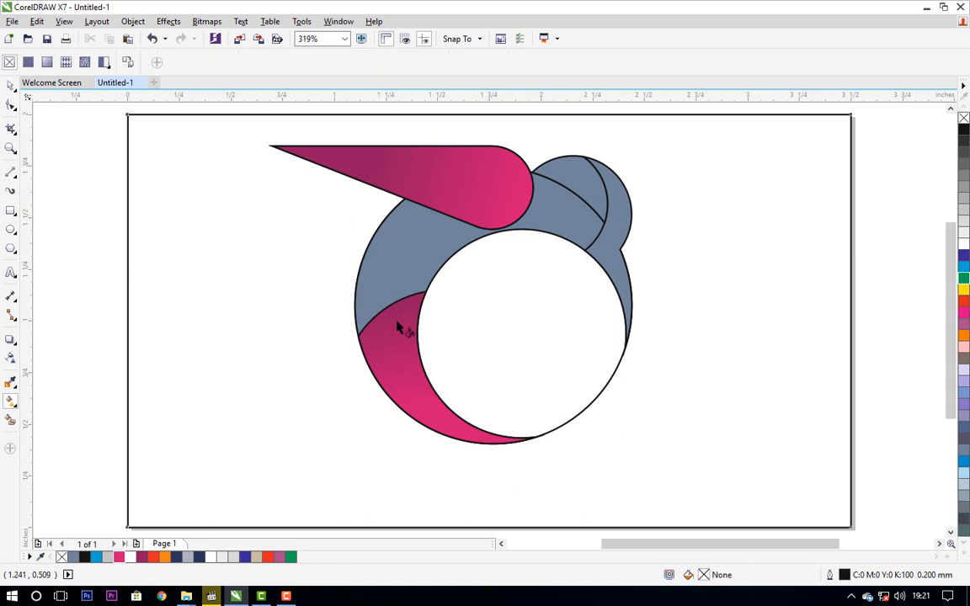
Give the crescent's upper band a linear fountain fill with dark navy at both ends and an added colour node beneath the beak.
{"action": "left_click", "coordinate": [396, 281]}
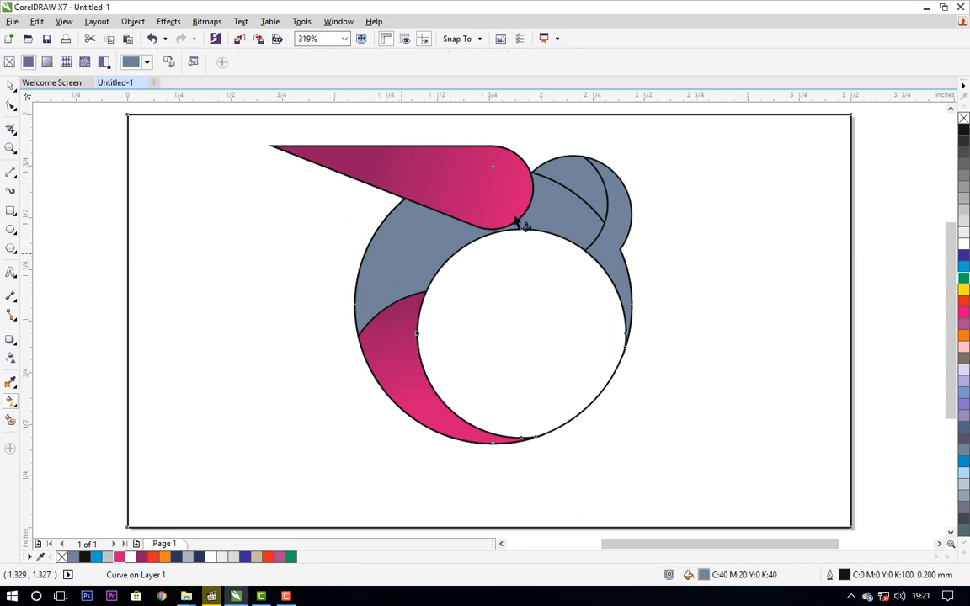
{"action": "left_click_drag", "start_coordinate": [563, 198], "coordinate": [491, 220]}
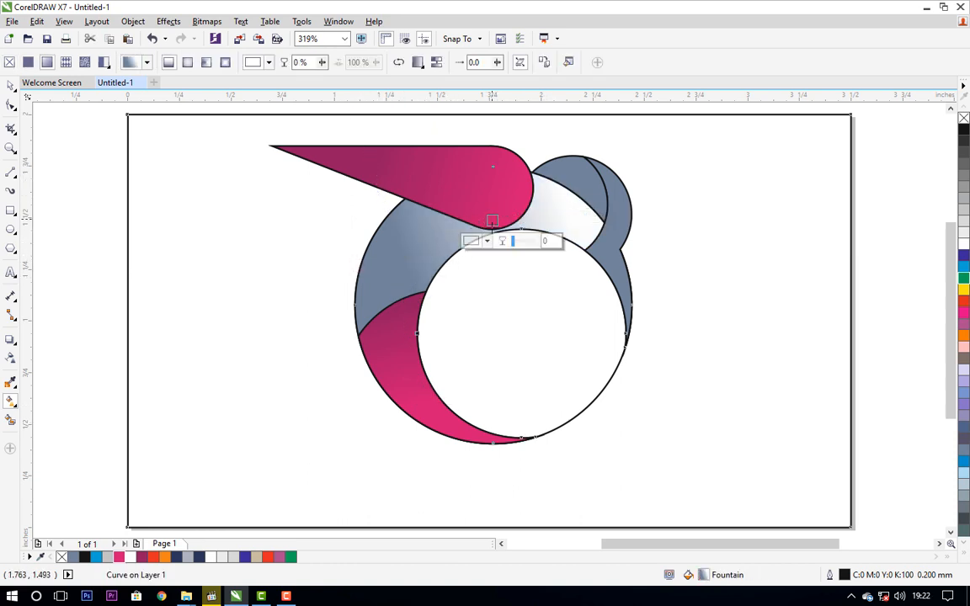
{"action": "left_click", "coordinate": [403, 250]}
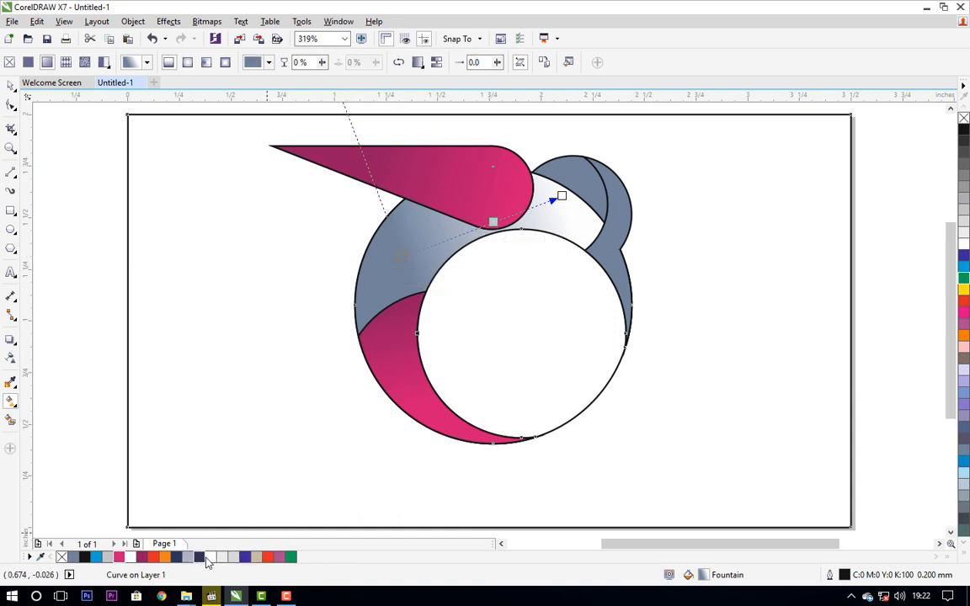
{"action": "left_click", "coordinate": [201, 557]}
{"action": "left_click", "coordinate": [562, 196]}
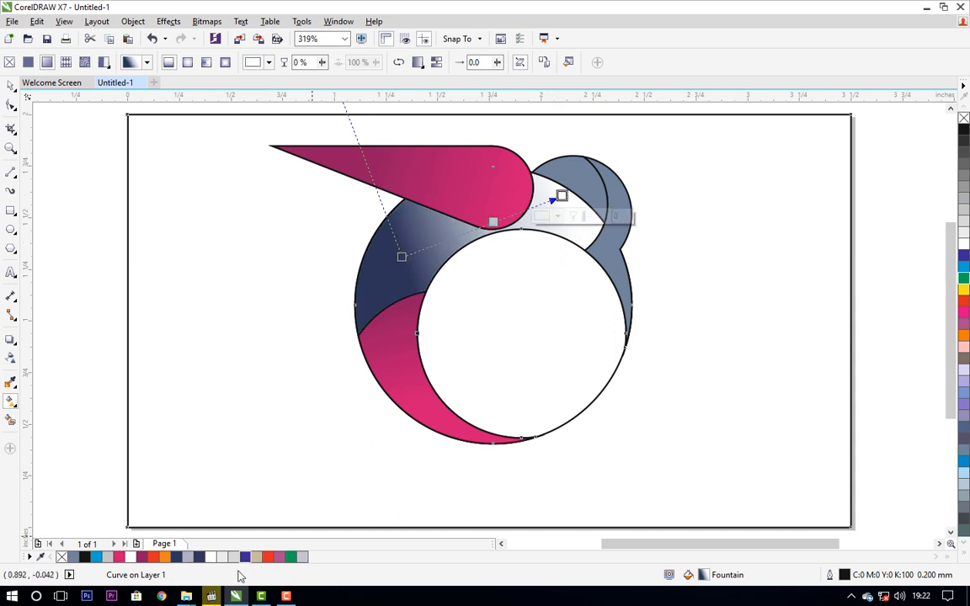
{"action": "left_click", "coordinate": [176, 556]}
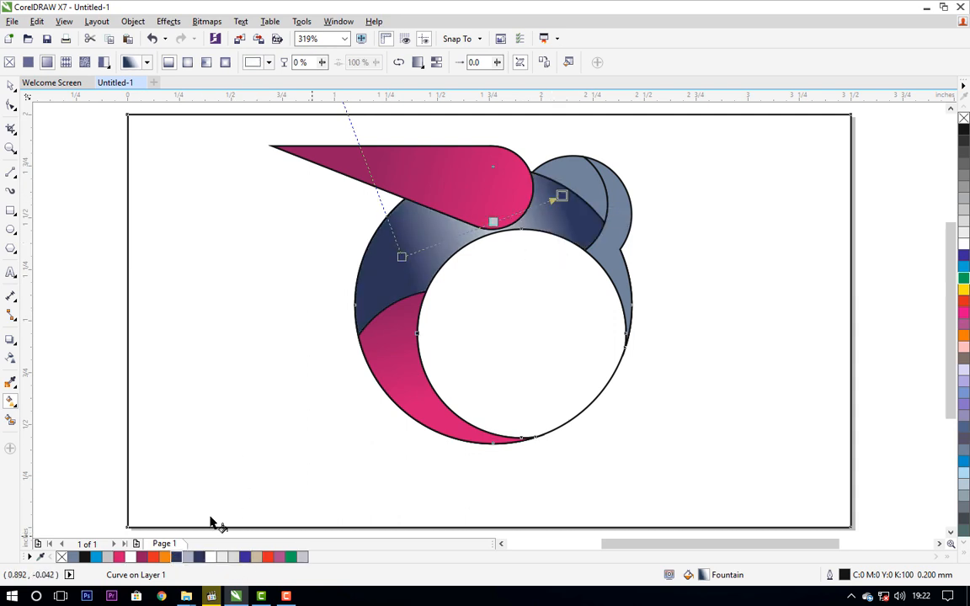
Colour the middle node of the upper band's fountain fill blue-violet and extend the fill's start toward the lower-left segment.
{"action": "left_click", "coordinate": [493, 222]}
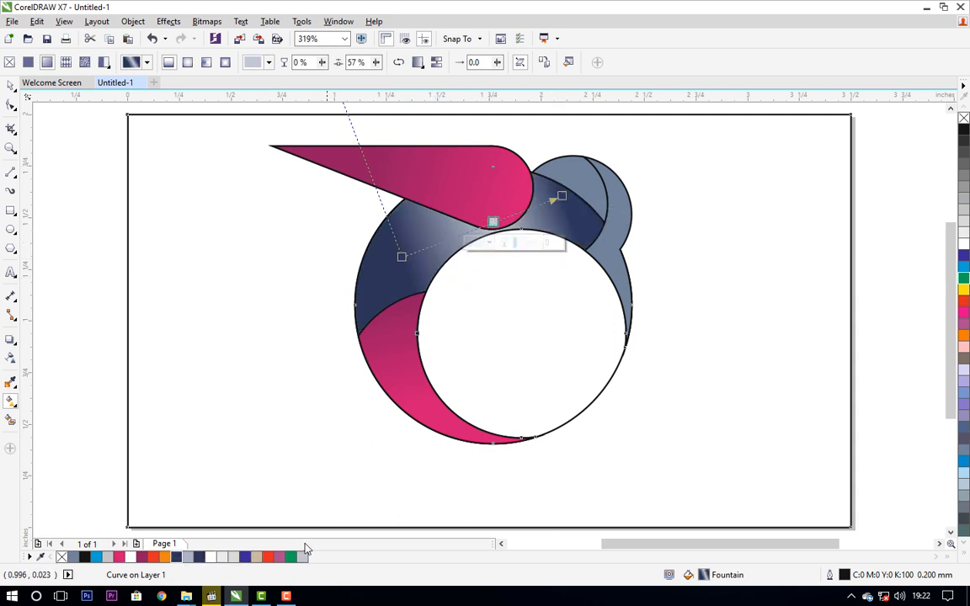
{"action": "left_click", "coordinate": [245, 557]}
{"action": "left_click_drag", "start_coordinate": [402, 256], "coordinate": [384, 280]}
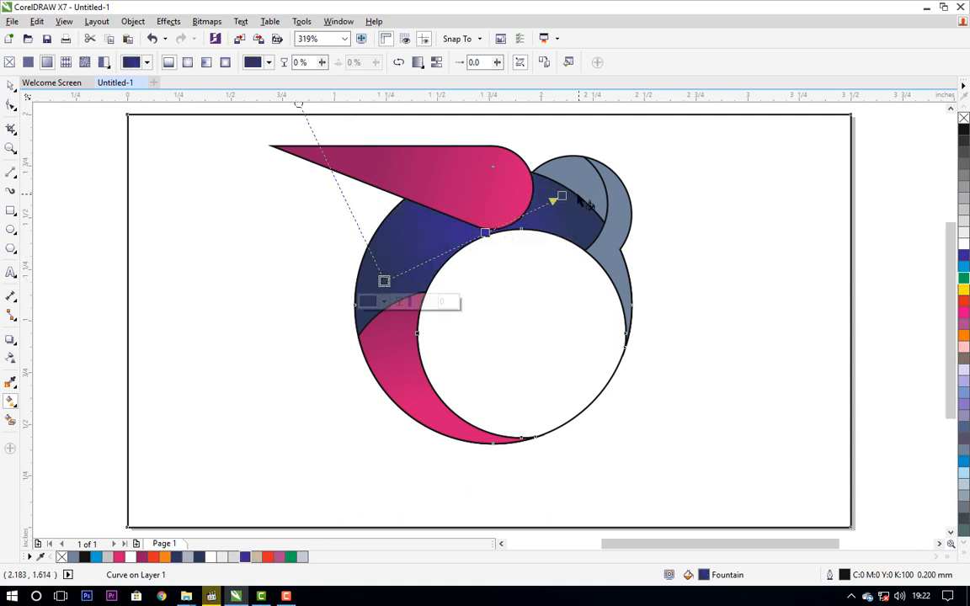
Pull the outer end of the upper band's fountain fill slightly back toward the magenta wing shape.
{"action": "left_click_drag", "start_coordinate": [571, 198], "coordinate": [555, 192]}
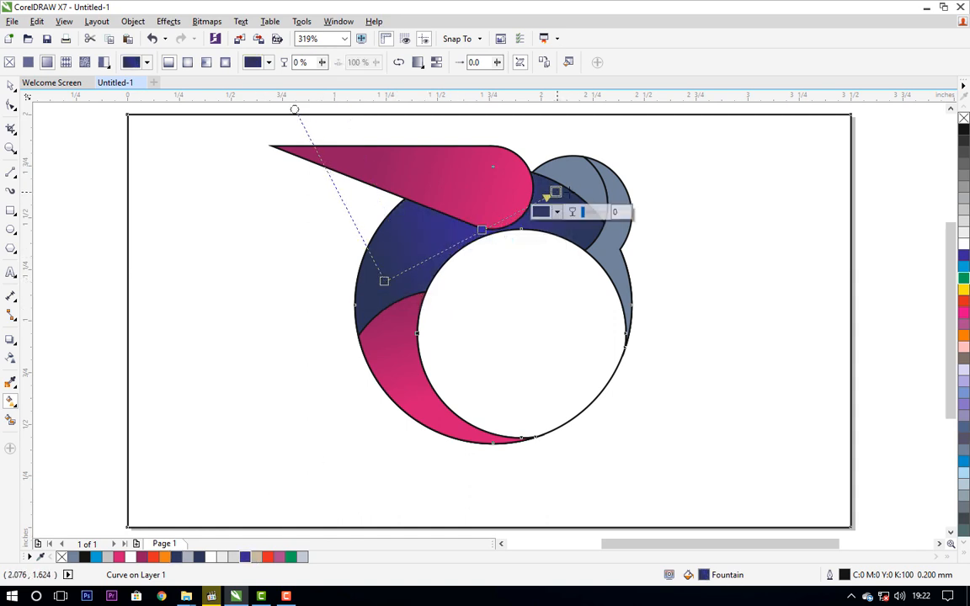
Give the head's inner segment a linear fountain fill with orange beside the wing and red toward its outer edge.
{"action": "left_click", "coordinate": [589, 201]}
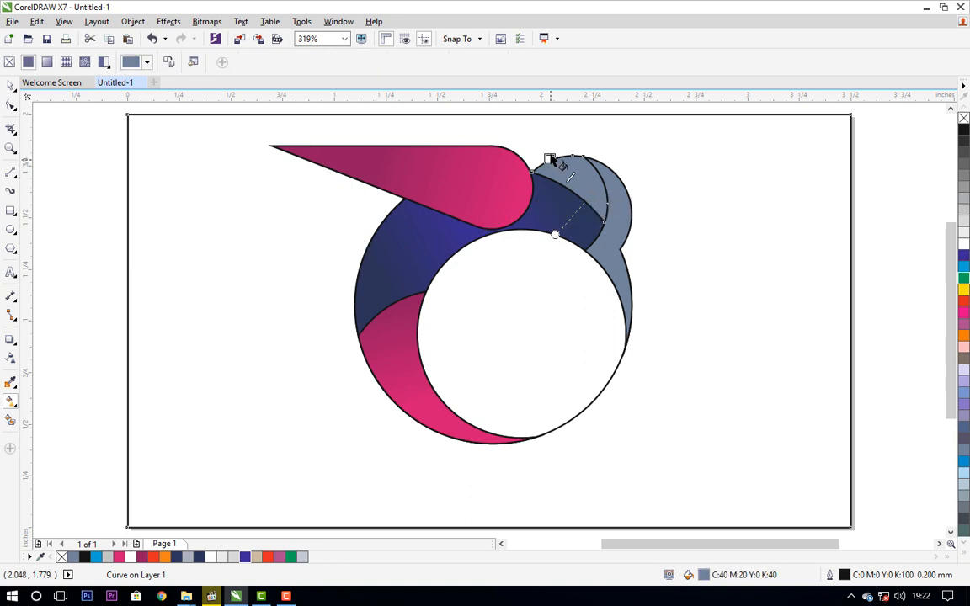
{"action": "left_click_drag", "start_coordinate": [550, 159], "coordinate": [550, 159]}
{"action": "left_click_drag", "start_coordinate": [590, 194], "coordinate": [598, 193]}
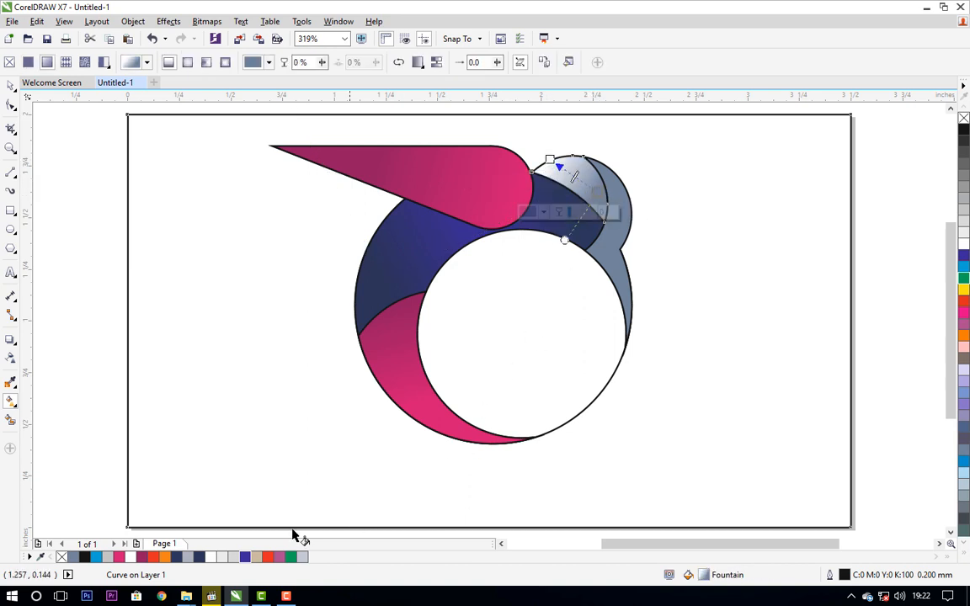
{"action": "left_click", "coordinate": [153, 556]}
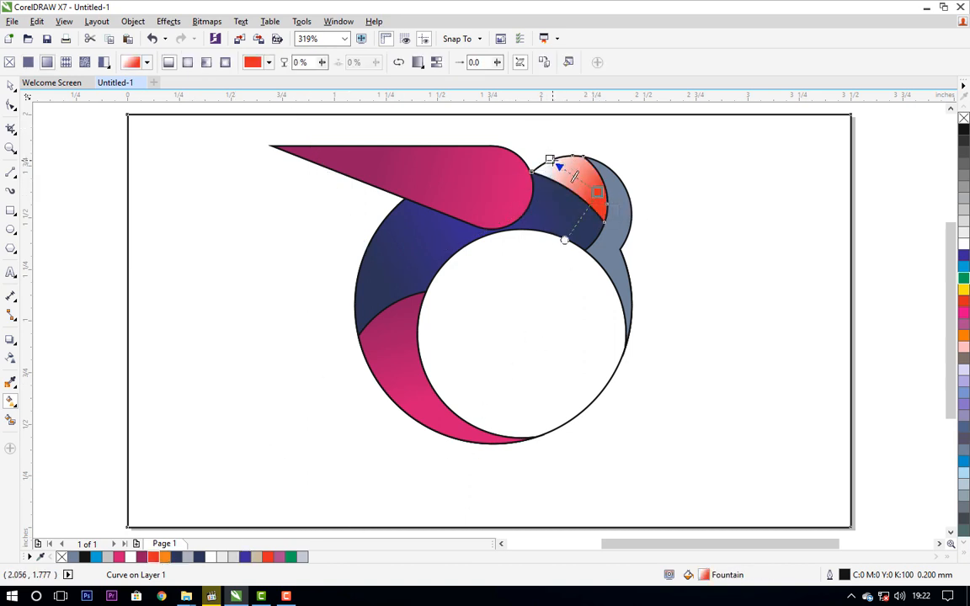
{"action": "left_click", "coordinate": [164, 556]}
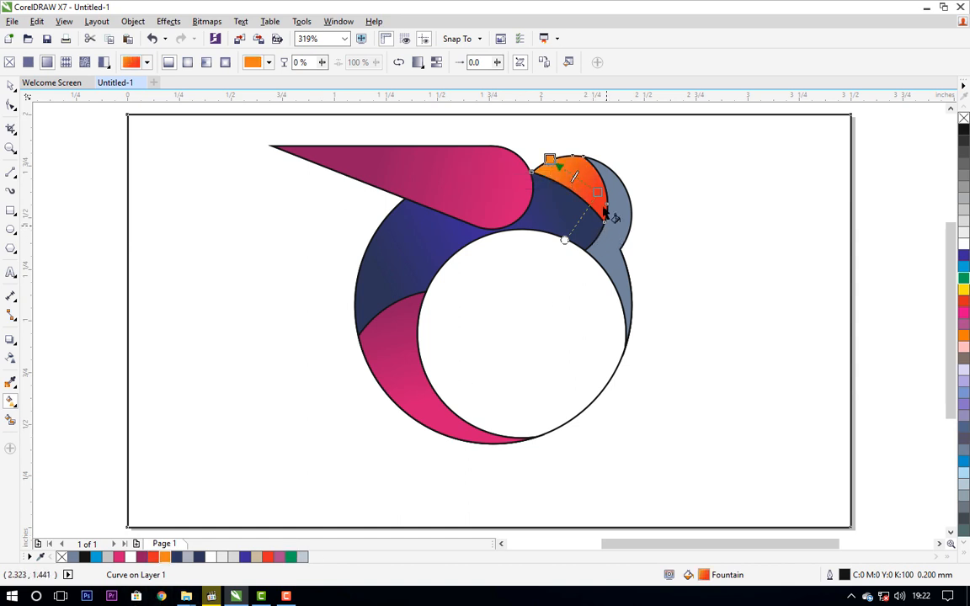
Reposition the head segment's fountain fill so orange starts near the wing and red ends just beyond its outer edge.
{"action": "left_click_drag", "start_coordinate": [596, 190], "coordinate": [628, 195]}
{"action": "left_click_drag", "start_coordinate": [535, 153], "coordinate": [553, 180]}
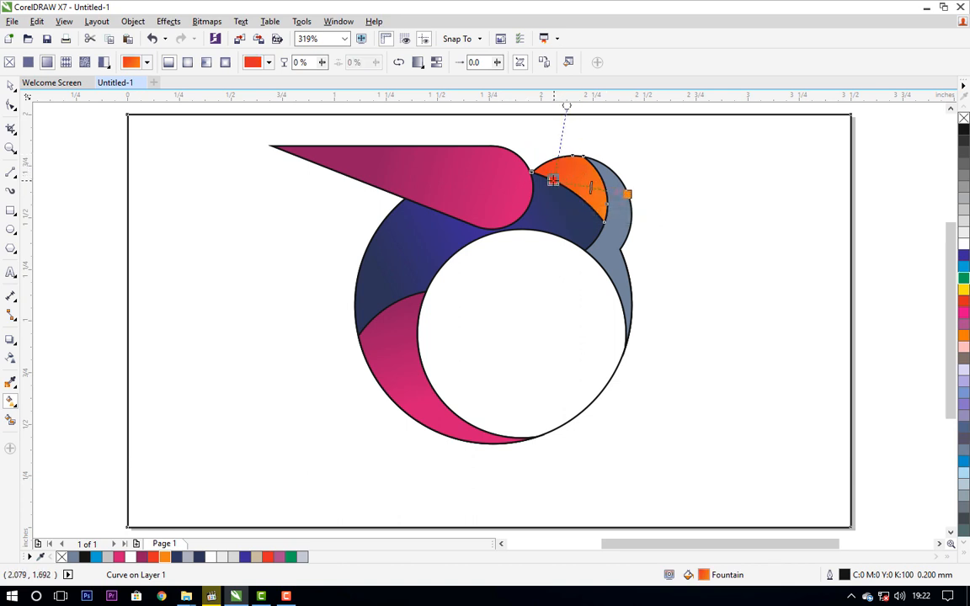
{"action": "mouse_move", "coordinate": [627, 194]}
{"action": "left_mouse_down"}
{"action": "mouse_move", "coordinate": [578, 167]}
{"action": "mouse_move", "coordinate": [564, 169]}
{"action": "mouse_move", "coordinate": [608, 185]}
{"action": "mouse_move", "coordinate": [553, 175]}
{"action": "mouse_move", "coordinate": [614, 196]}
{"action": "left_mouse_up"}
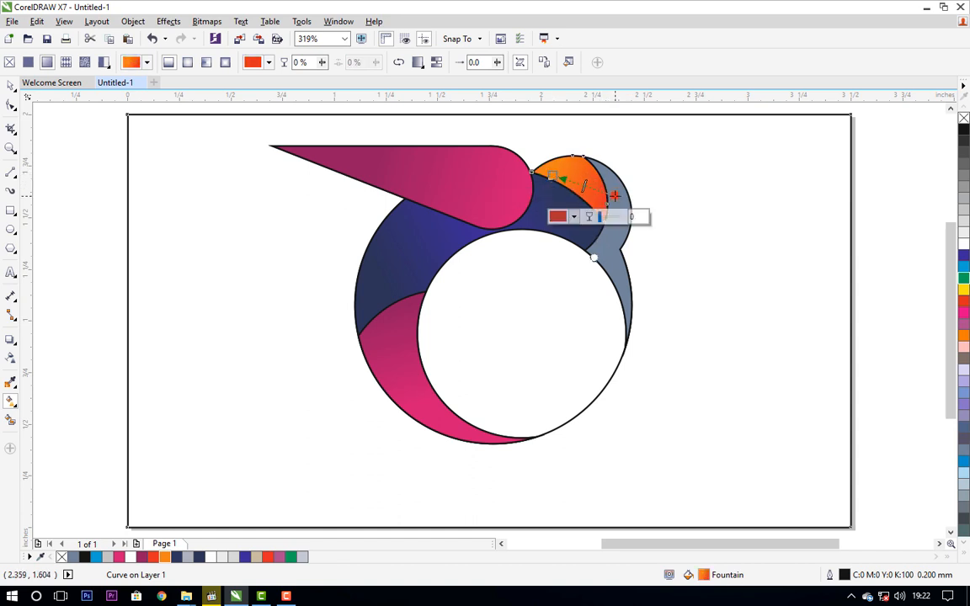
{"action": "left_click", "coordinate": [674, 236]}
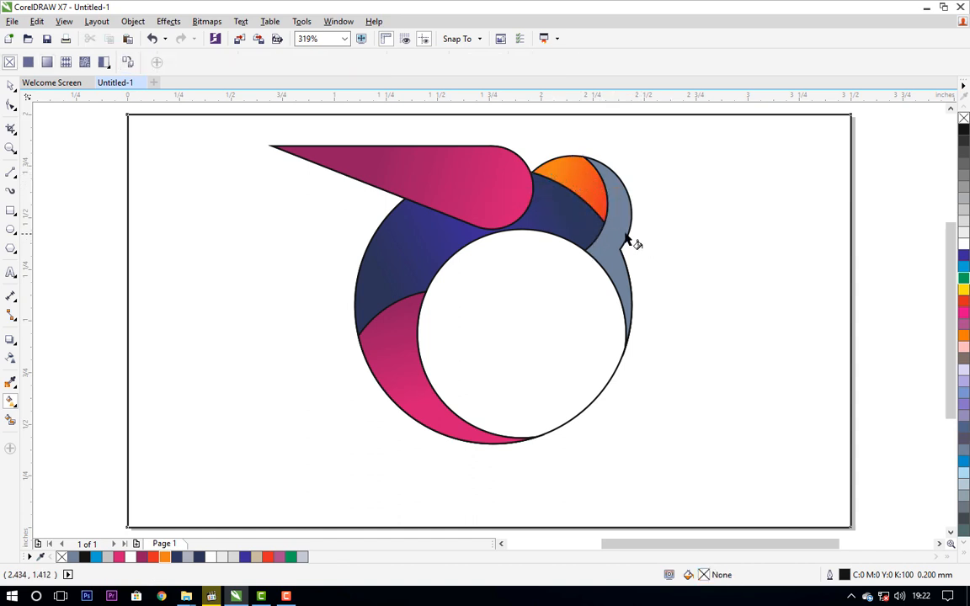
Fill the outer head segment with its long tapering tip in solid orange.
{"action": "left_click", "coordinate": [620, 227]}
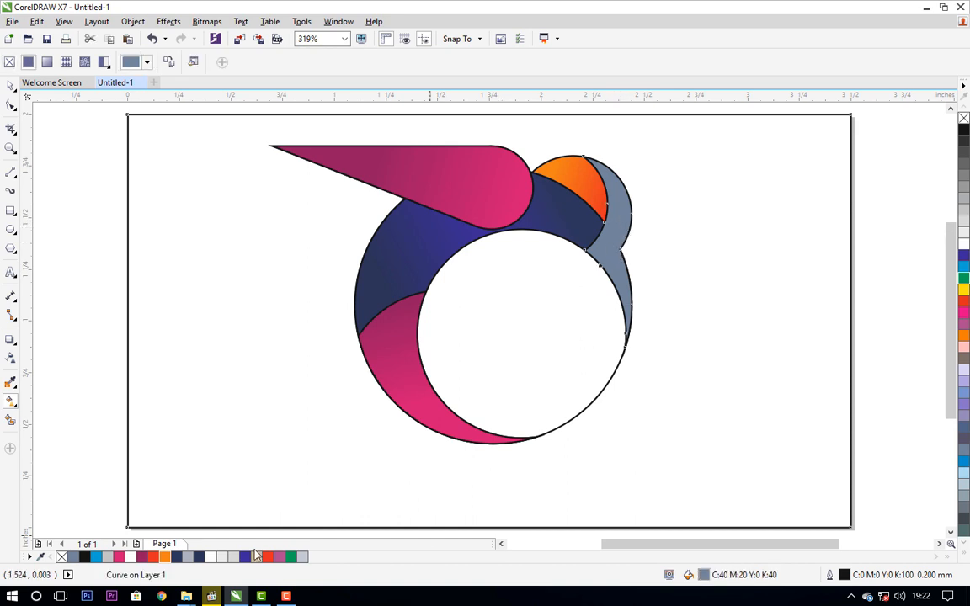
{"action": "left_click", "coordinate": [164, 556]}
{"action": "left_click", "coordinate": [180, 501]}
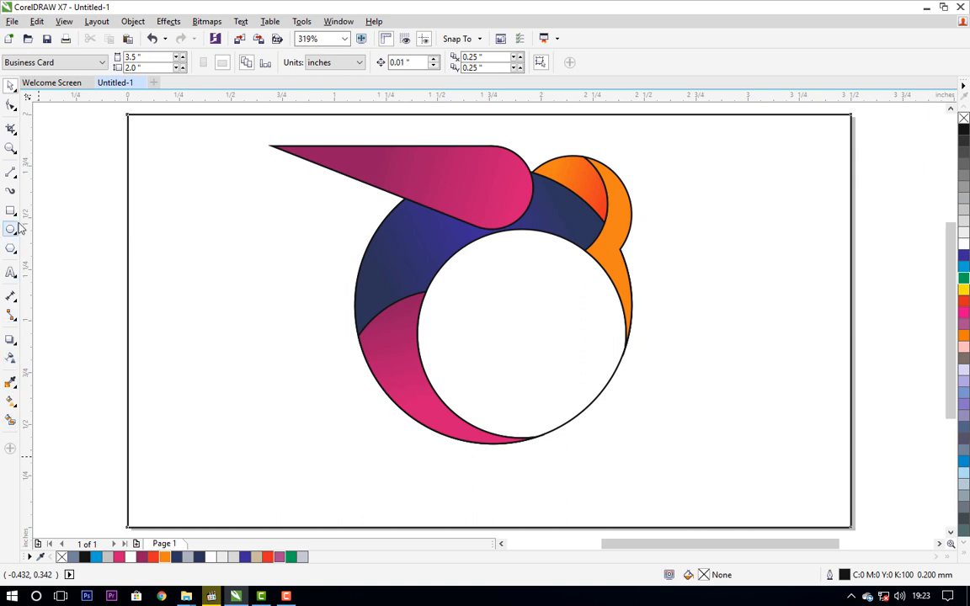
Draw a closed Pen outline about 0.52 by 0.52 in around the lower tip of the orange segment, crossing it just above the tip.
{"action": "left_click", "coordinate": [11, 174]}
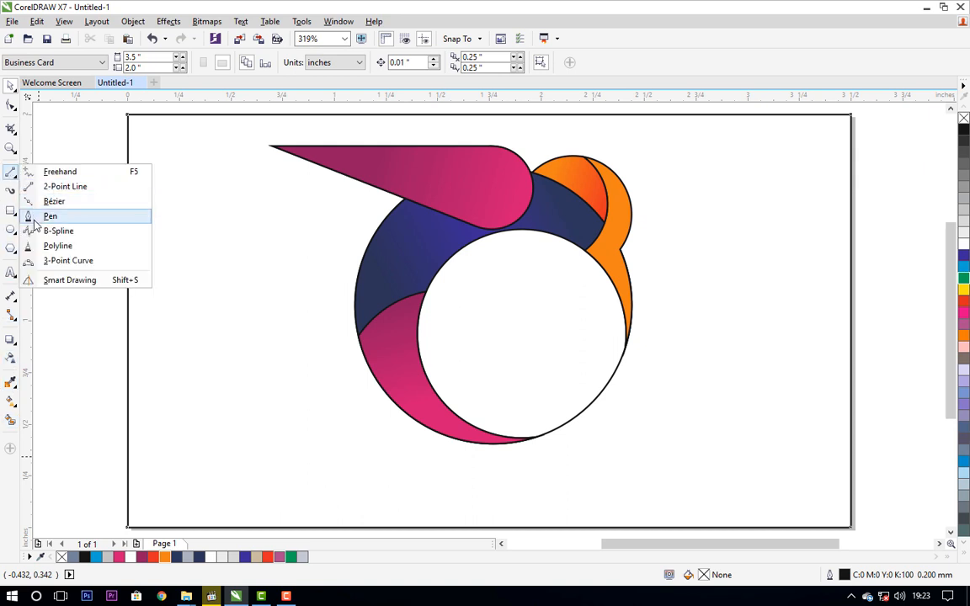
{"action": "left_click", "coordinate": [55, 216]}
{"action": "left_click", "coordinate": [576, 313]}
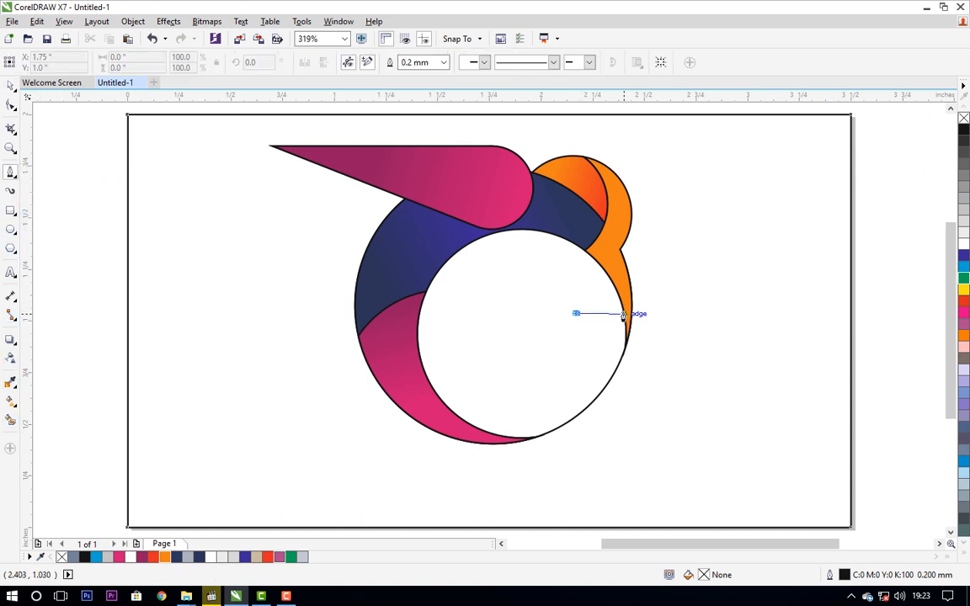
{"action": "double_click", "coordinate": [628, 313]}
{"action": "left_click", "coordinate": [631, 309]}
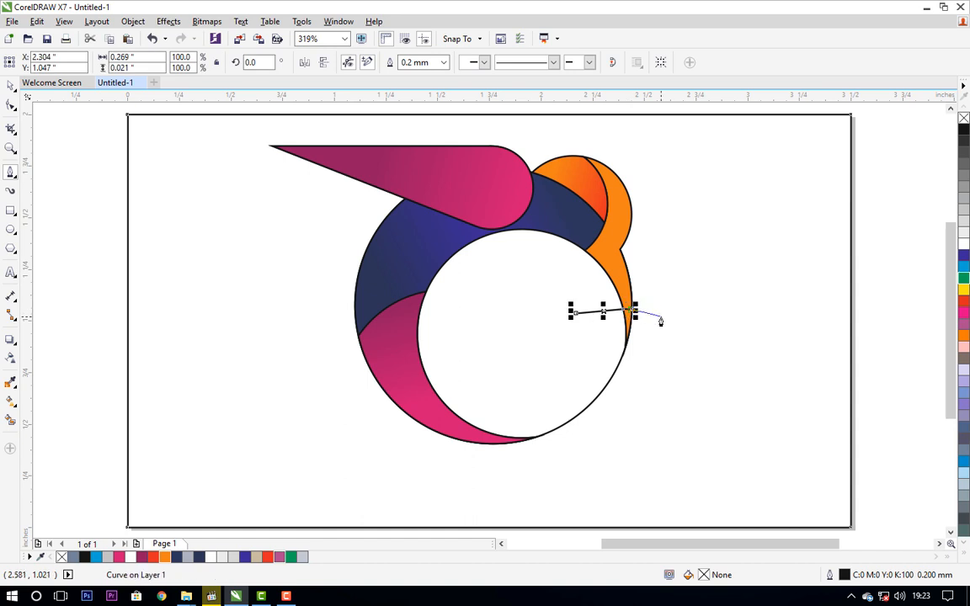
{"action": "left_click", "coordinate": [670, 314]}
{"action": "left_click", "coordinate": [683, 349]}
{"action": "left_click", "coordinate": [653, 415]}
{"action": "left_click", "coordinate": [578, 353]}
{"action": "left_click", "coordinate": [576, 313]}
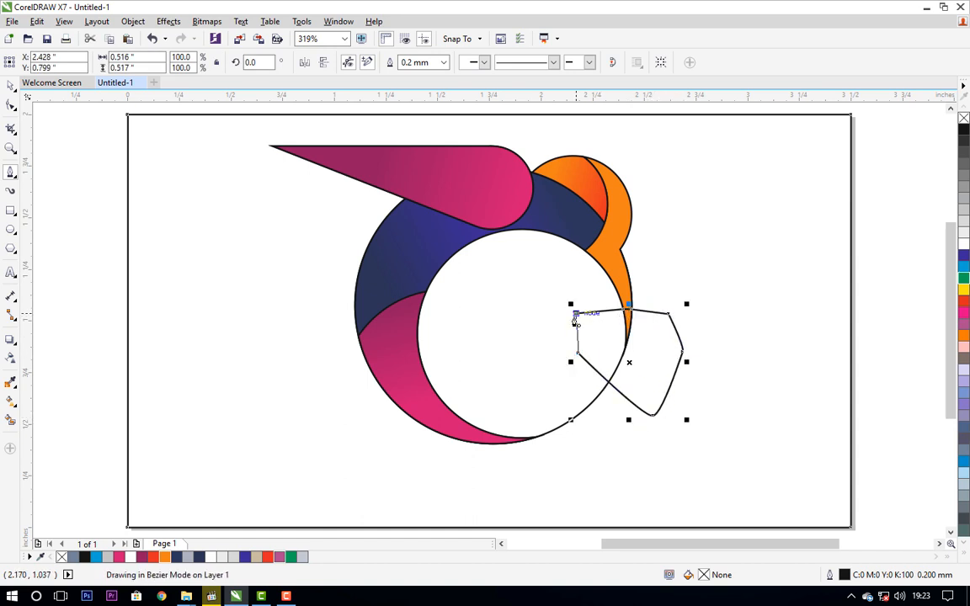
Create a separate tip shape with Smart Fill where the outline overlaps the orange segment, and delete the helper outline.
{"action": "left_click", "coordinate": [9, 421]}
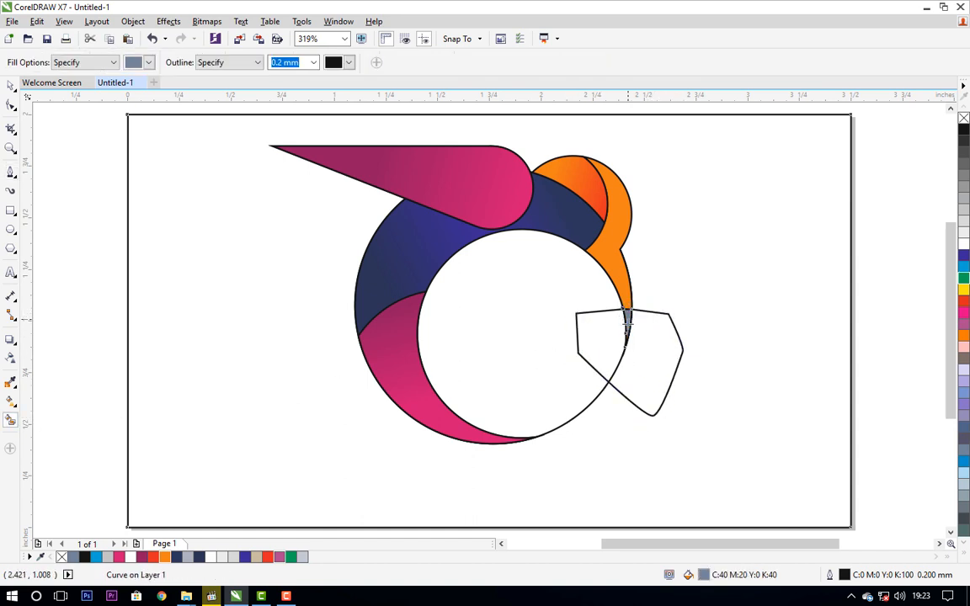
{"action": "left_click", "coordinate": [10, 87]}
{"action": "left_click", "coordinate": [212, 239]}
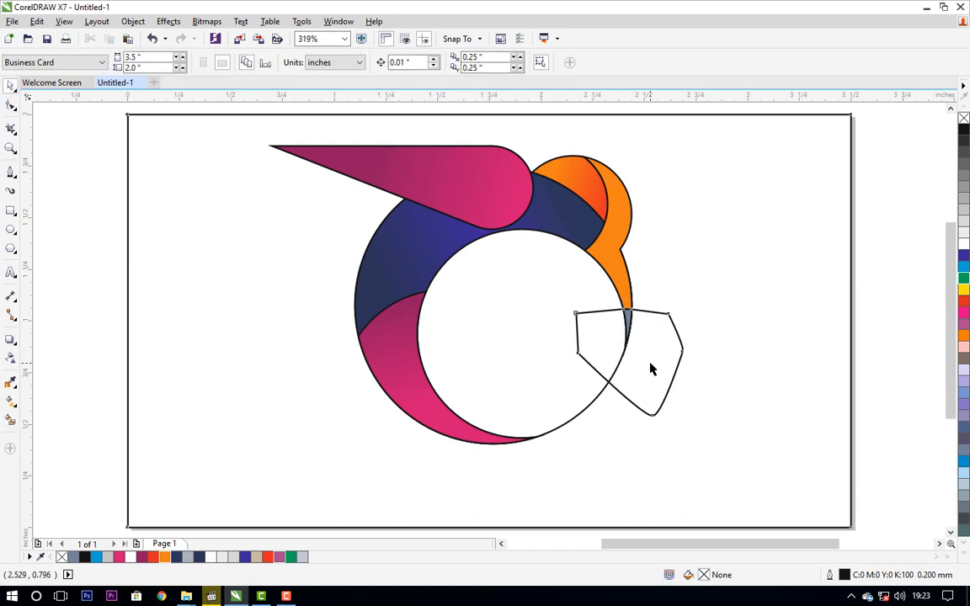
{"action": "left_click", "coordinate": [650, 364]}
{"action": "key", "text": "Delete"}
Fill the tip shape with red and delete the circle outline spanning the crescent's open gap.
{"action": "left_click", "coordinate": [627, 320]}
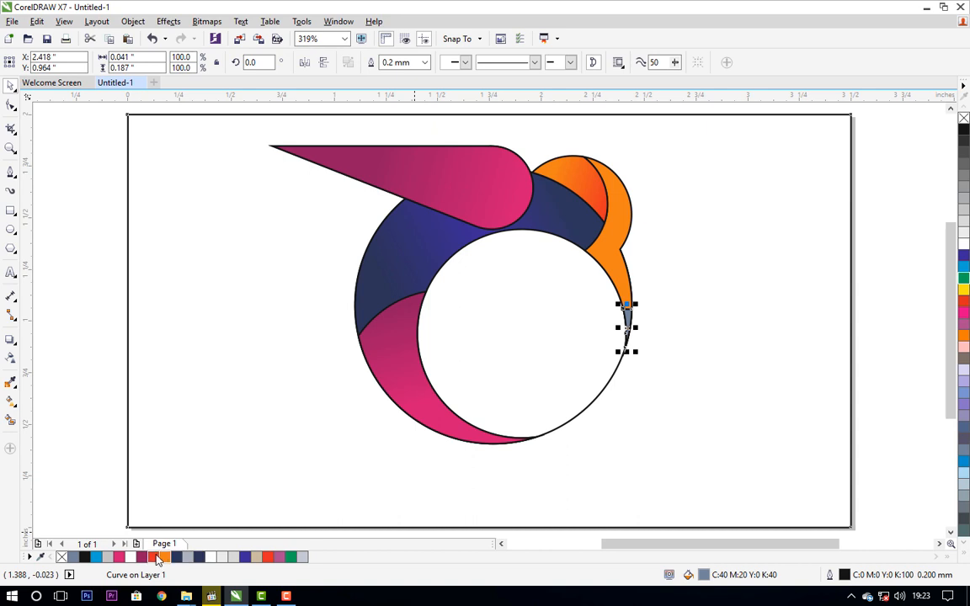
{"action": "left_click", "coordinate": [155, 557]}
{"action": "left_click", "coordinate": [238, 471]}
{"action": "left_click", "coordinate": [586, 405]}
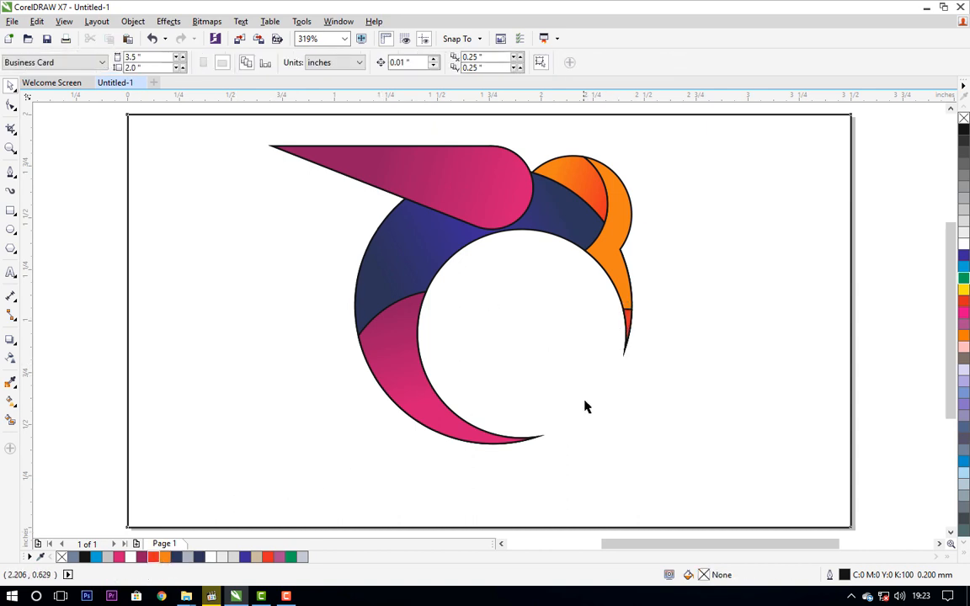
Draw an eye circle about 0.065 in across and centre it on the node where the navy, red and orange segments meet.
{"action": "left_click", "coordinate": [11, 229]}
{"action": "left_click_drag", "start_coordinate": [210, 310], "coordinate": [613, 224]}
{"action": "key", "text": "space"}
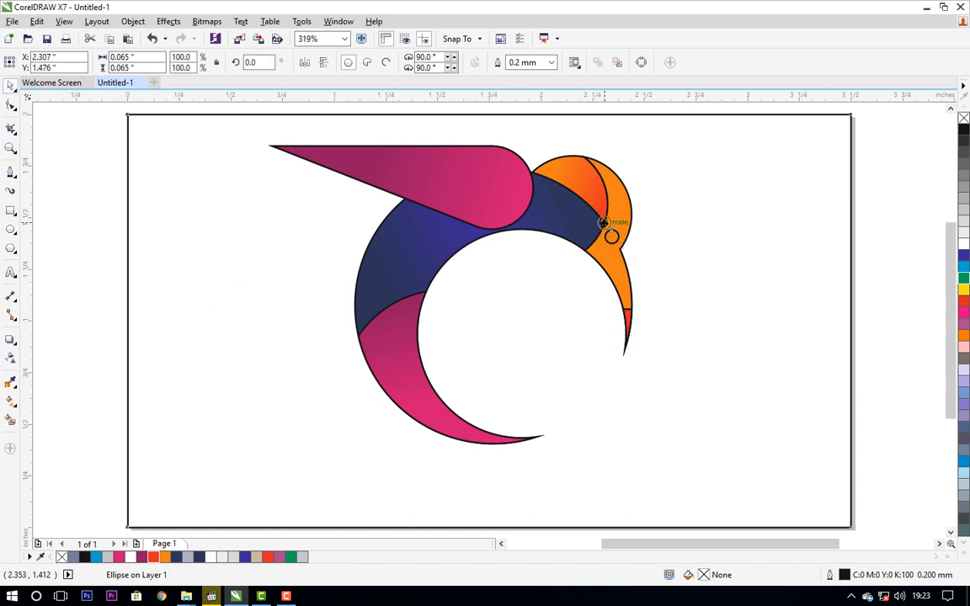
Fill the eye circle with white and remove its outline.
{"action": "left_click", "coordinate": [965, 239]}
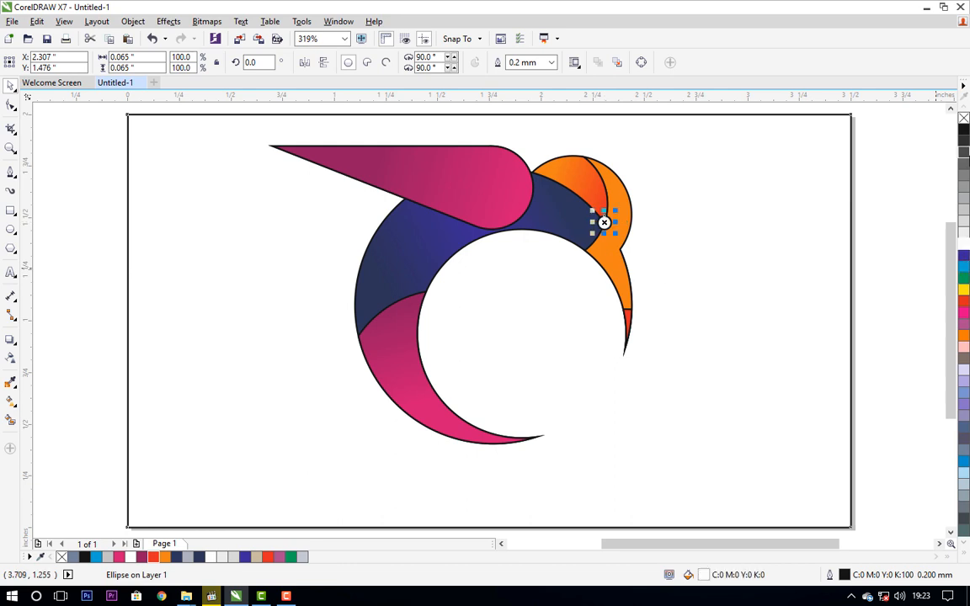
{"action": "right_click", "coordinate": [965, 118]}
{"action": "left_click", "coordinate": [773, 268]}
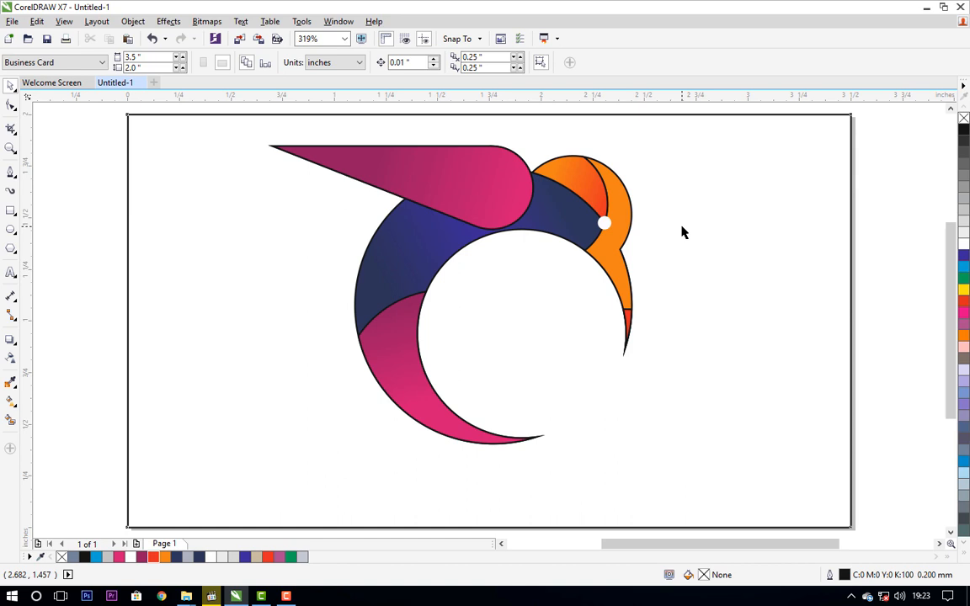
Remove the outlines from all objects of the logo.
{"action": "key", "text": "ctrl+a"}
{"action": "right_click", "coordinate": [964, 119]}
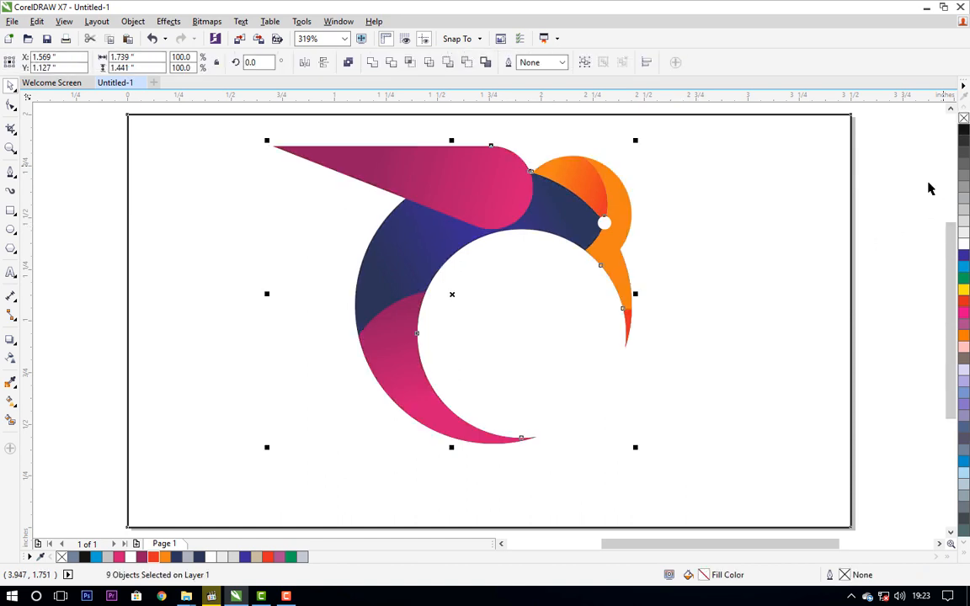
{"action": "left_click", "coordinate": [905, 275]}
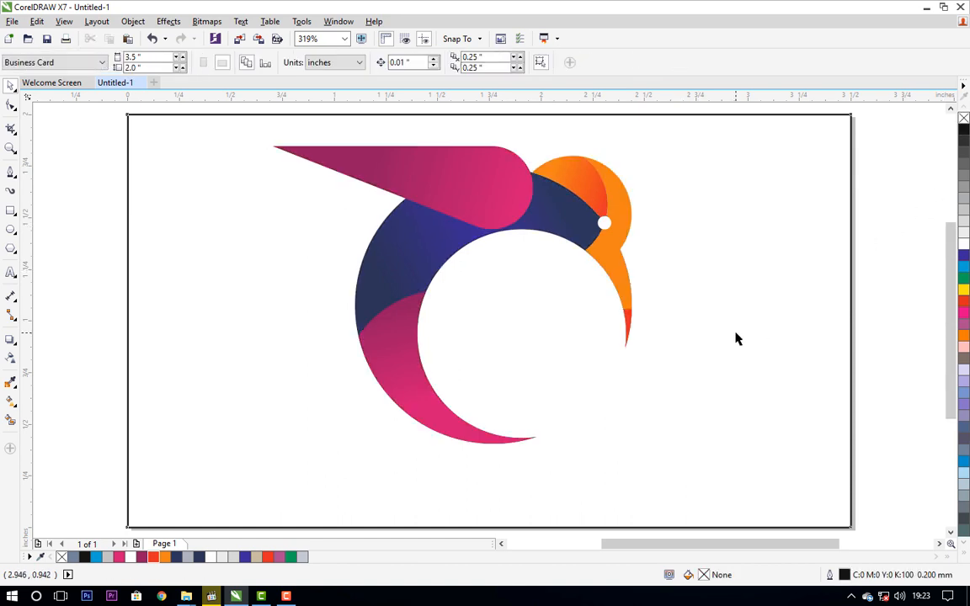
Draw a Pen curve about 0.83 by 0.4 in from the wing's upper edge near its point to the underside of its rounded end.
{"action": "left_click", "coordinate": [14, 175]}
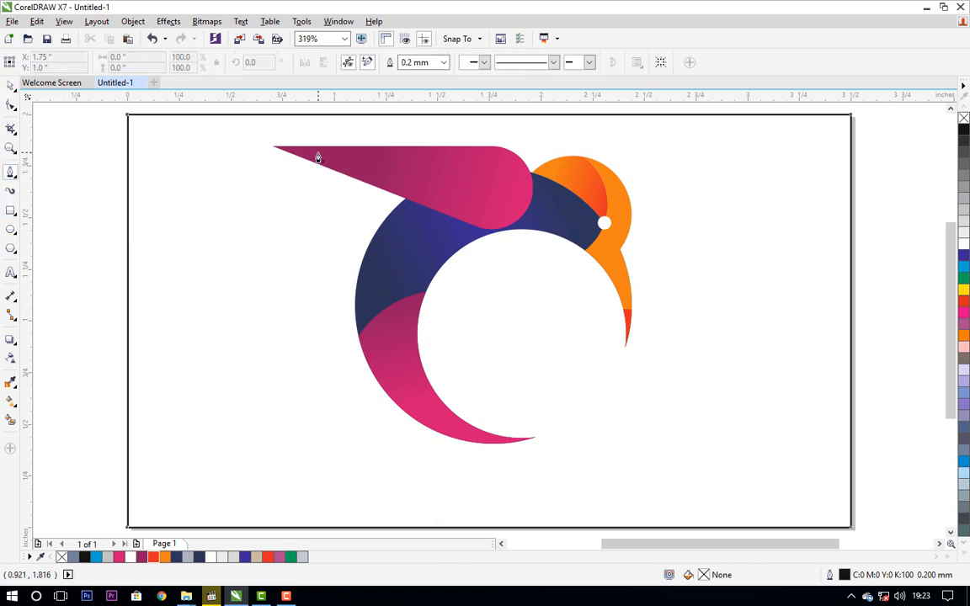
{"action": "left_click", "coordinate": [311, 148]}
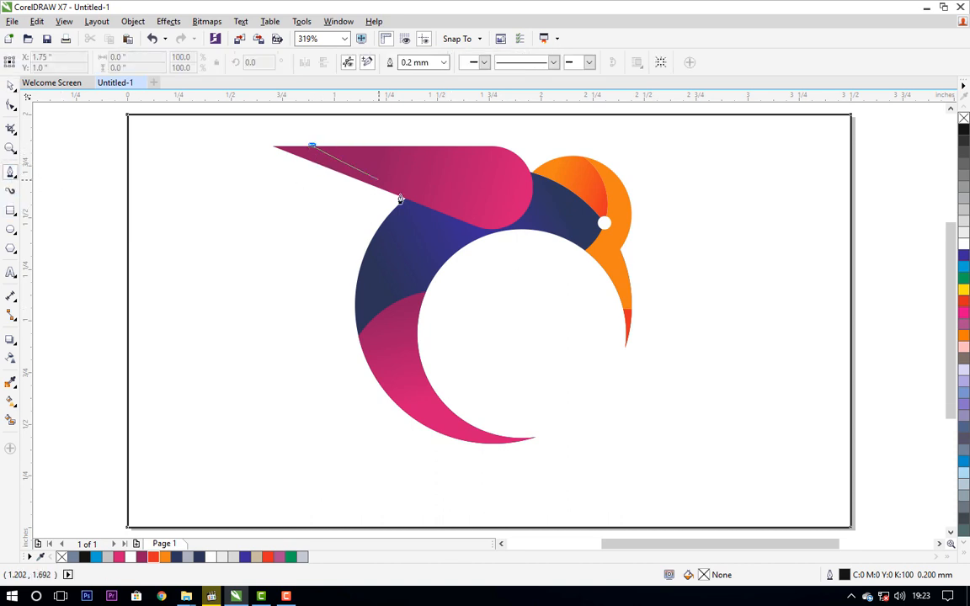
{"action": "left_click", "coordinate": [485, 230]}
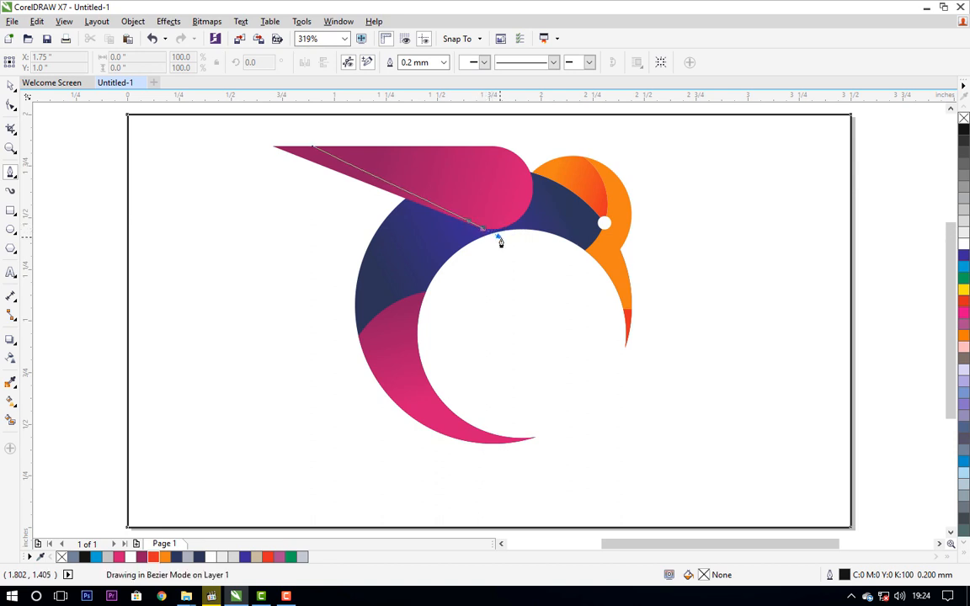
{"action": "key", "text": "space"}
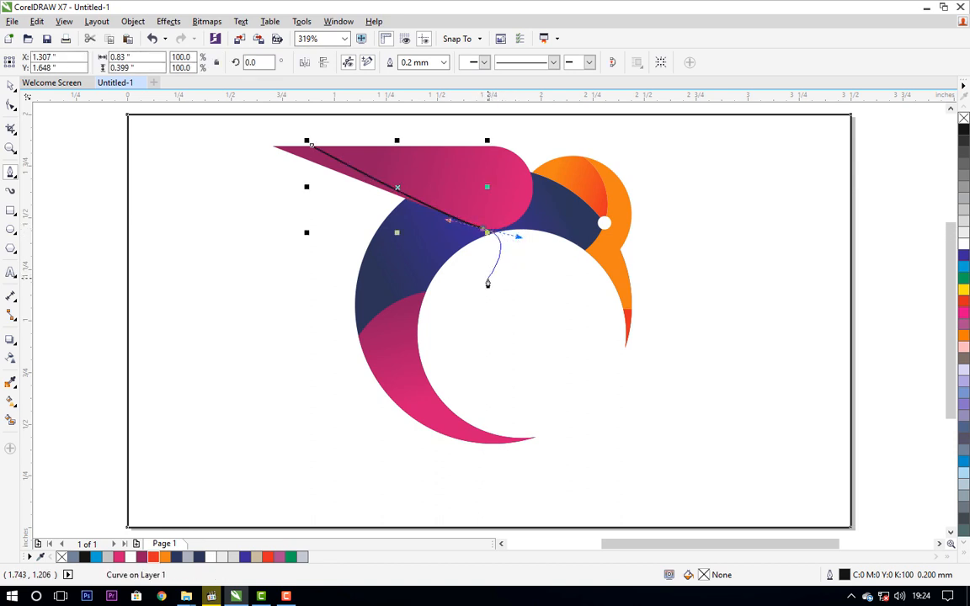
{"action": "left_click", "coordinate": [200, 278]}
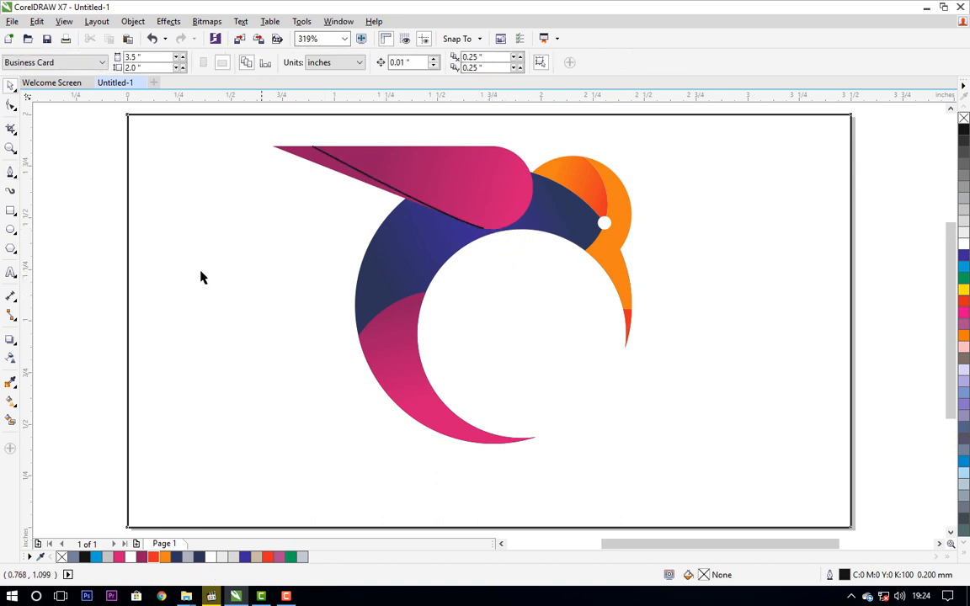
Create a separate sliver with Smart Fill between the new curve and the wing's lower edge.
{"action": "left_click", "coordinate": [11, 419]}
{"action": "left_click", "coordinate": [346, 172]}
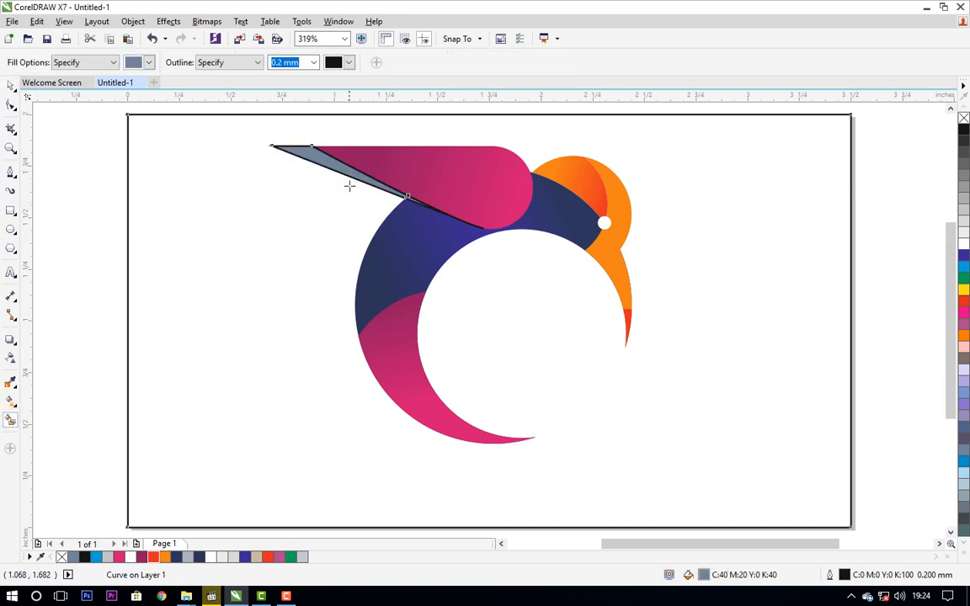
{"action": "key", "text": "space"}
{"action": "left_click", "coordinate": [317, 179]}
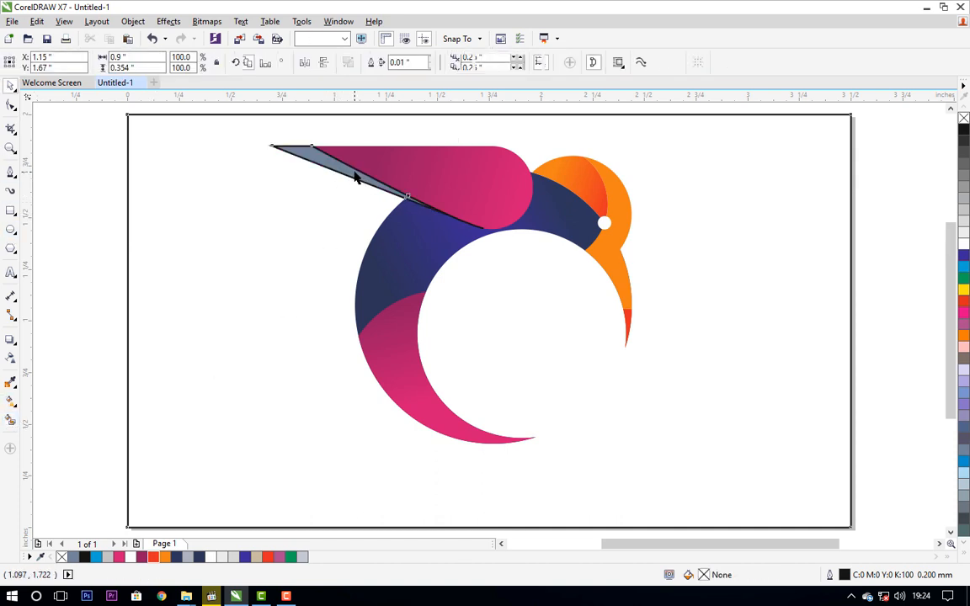
Fill the wing's lower sliver with tan (R203 G187 B160) and remove its outline.
{"action": "left_click", "coordinate": [322, 159]}
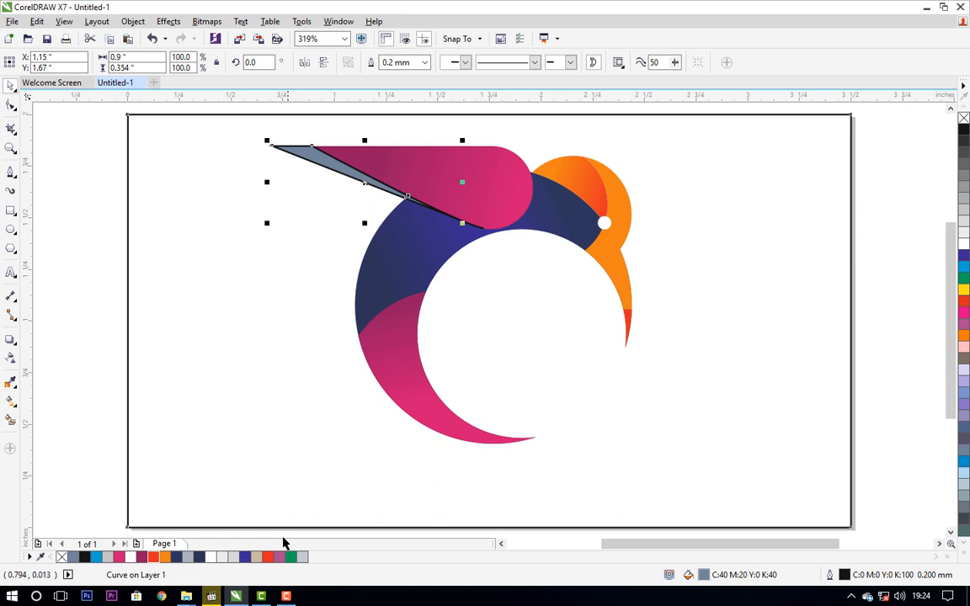
{"action": "left_click", "coordinate": [257, 558]}
{"action": "left_click", "coordinate": [301, 371]}
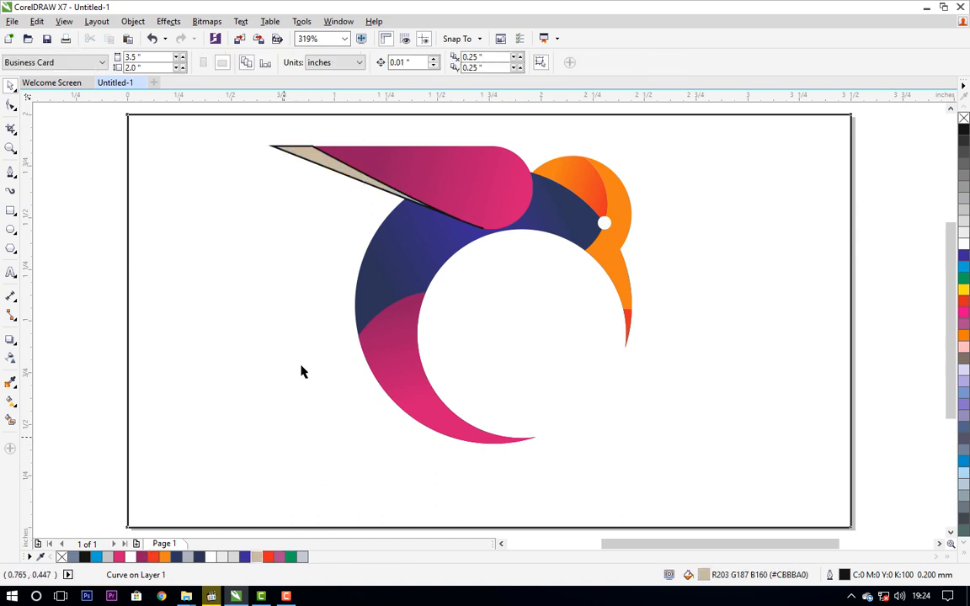
{"action": "left_click", "coordinate": [331, 171]}
{"action": "right_click", "coordinate": [964, 117]}
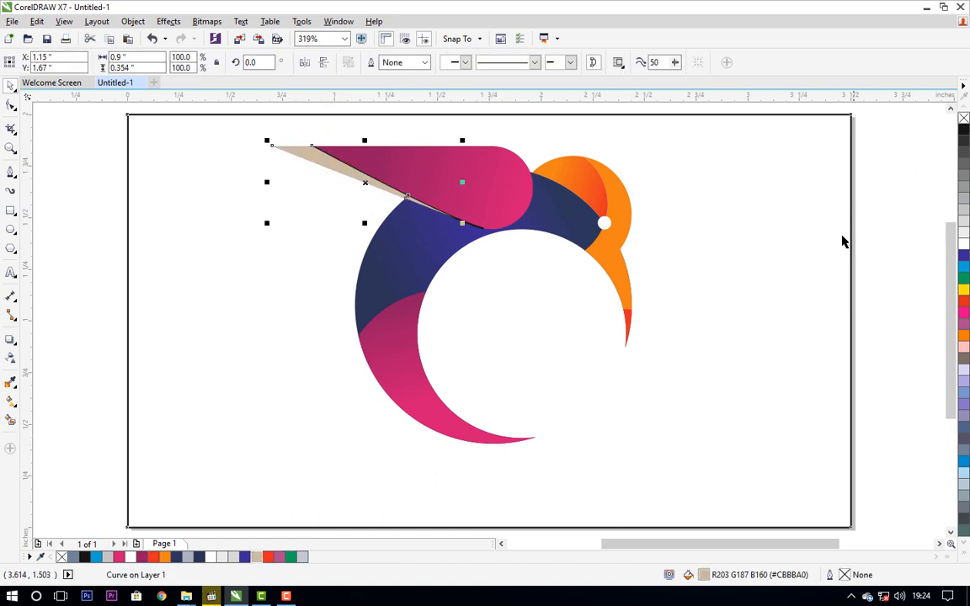
{"action": "left_click", "coordinate": [430, 289]}
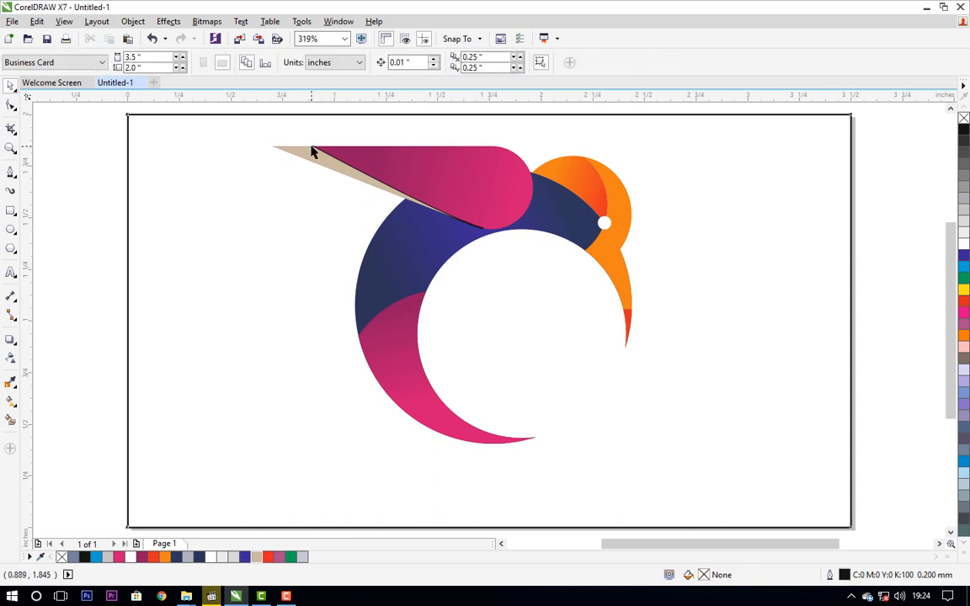
Delete the black construction curve that separates the wing from its tan lower sliver.
{"action": "key", "text": "z"}
{"action": "left_click_drag", "start_coordinate": [295, 136], "coordinate": [338, 170]}
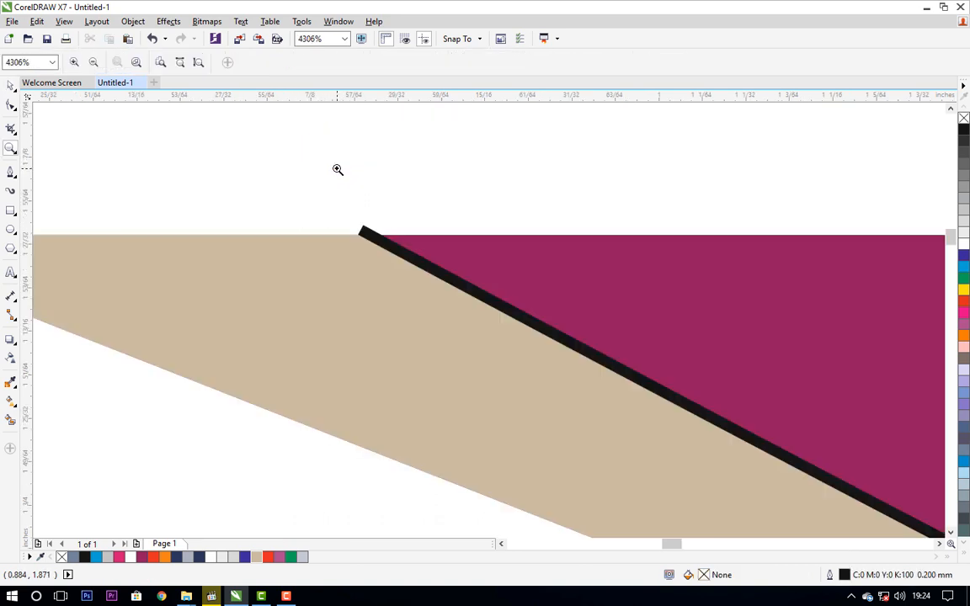
{"action": "key", "text": "space"}
{"action": "left_click", "coordinate": [360, 232]}
{"action": "key", "text": "Delete"}
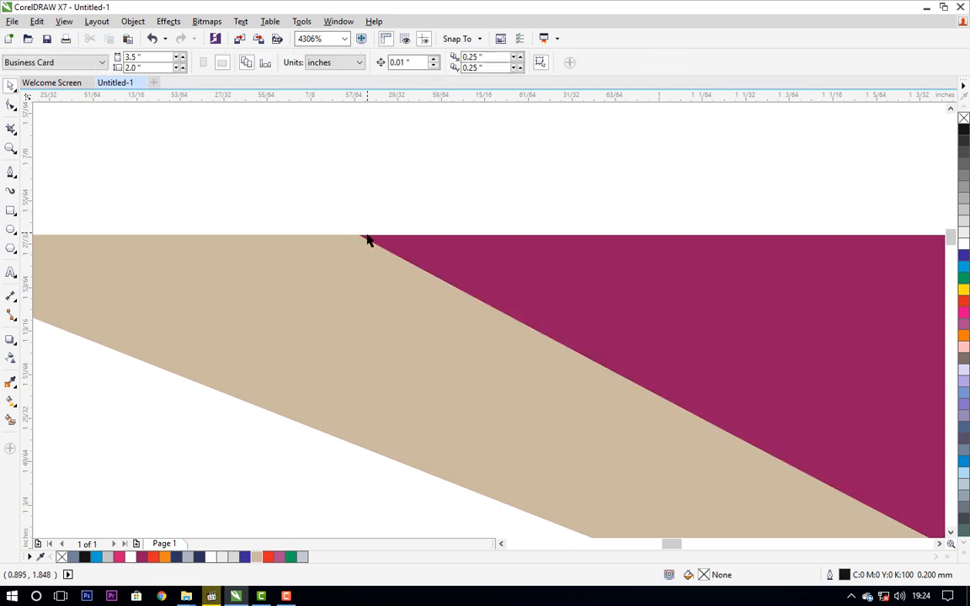
{"action": "key", "text": "shift+F4"}
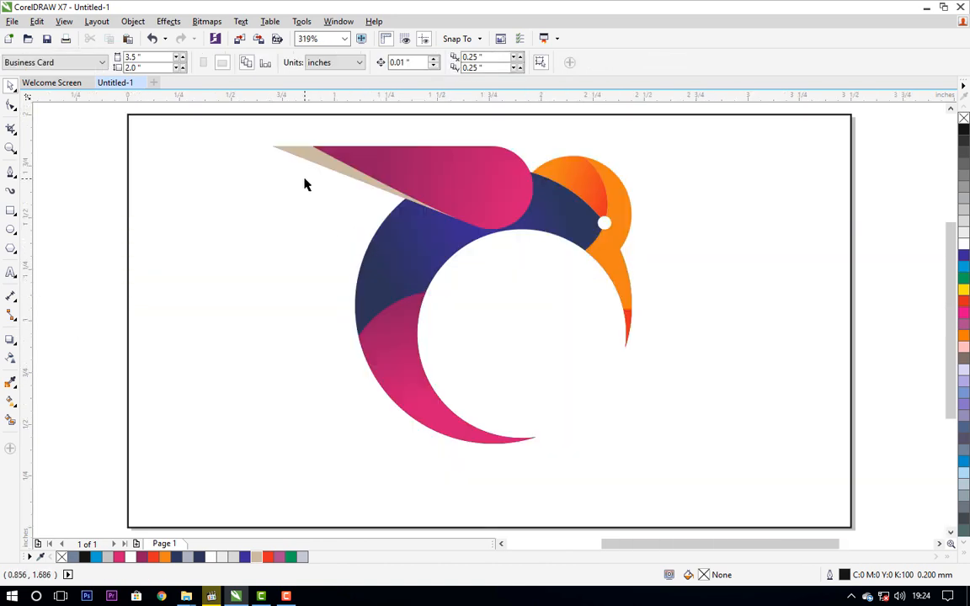
Trim the pink wing with the tan sliver so the overlapping area is removed from the wing.
{"action": "key", "text": "z"}
{"action": "left_click_drag", "start_coordinate": [271, 130], "coordinate": [573, 254]}
{"action": "key", "text": "space"}
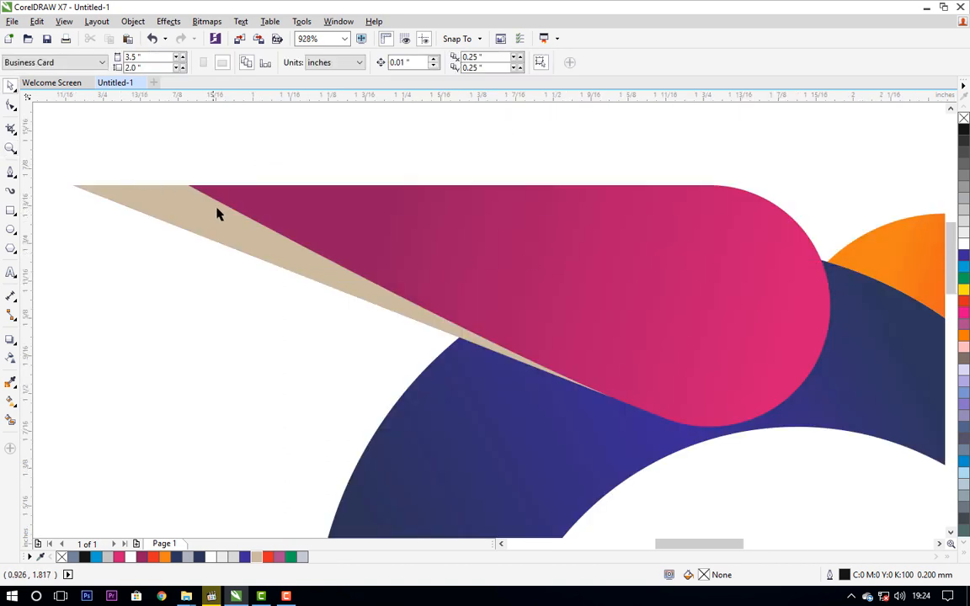
{"action": "left_click", "coordinate": [322, 221]}
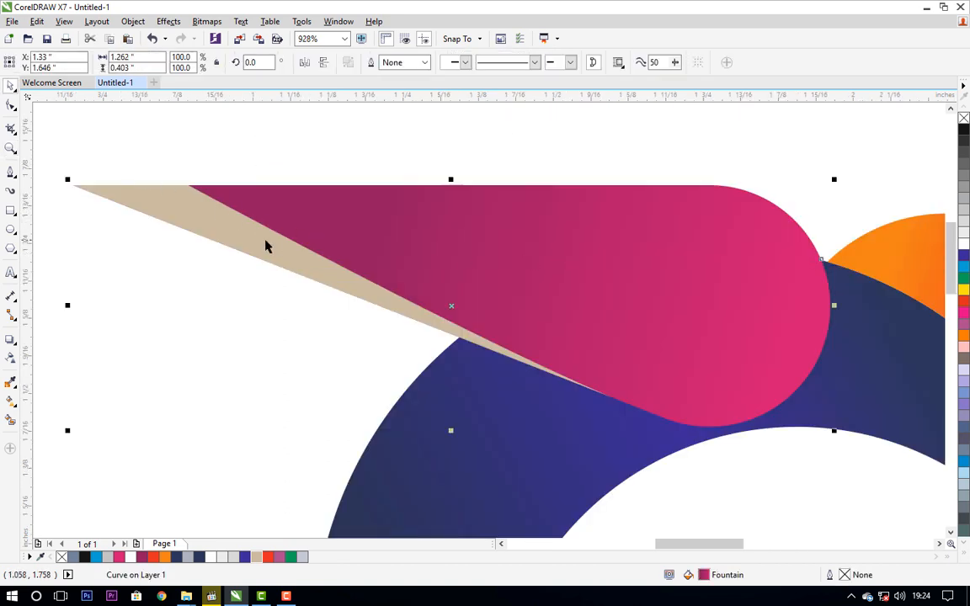
{"action": "left_click", "coordinate": [224, 270]}
{"action": "left_click", "coordinate": [282, 211]}
{"action": "left_click", "coordinate": [168, 260]}
{"action": "left_click", "coordinate": [206, 225]}
{"action": "left_click", "coordinate": [376, 195], "text": "shift"}
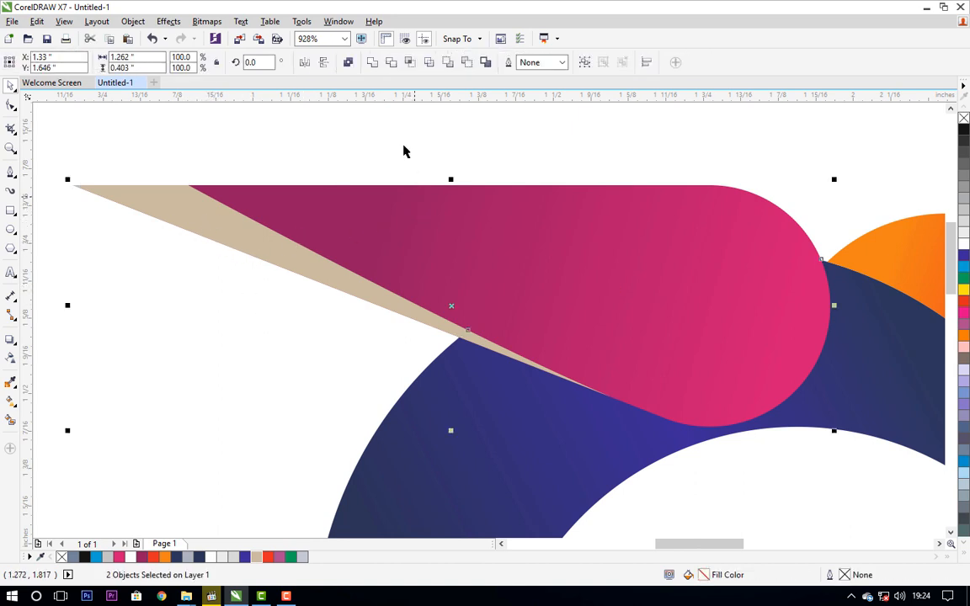
{"action": "left_click", "coordinate": [391, 67]}
{"action": "left_click", "coordinate": [328, 130]}
Move the tan sliver aside to check the trimmed wing edge, and undo the move.
{"action": "left_click_drag", "start_coordinate": [242, 234], "coordinate": [146, 262]}
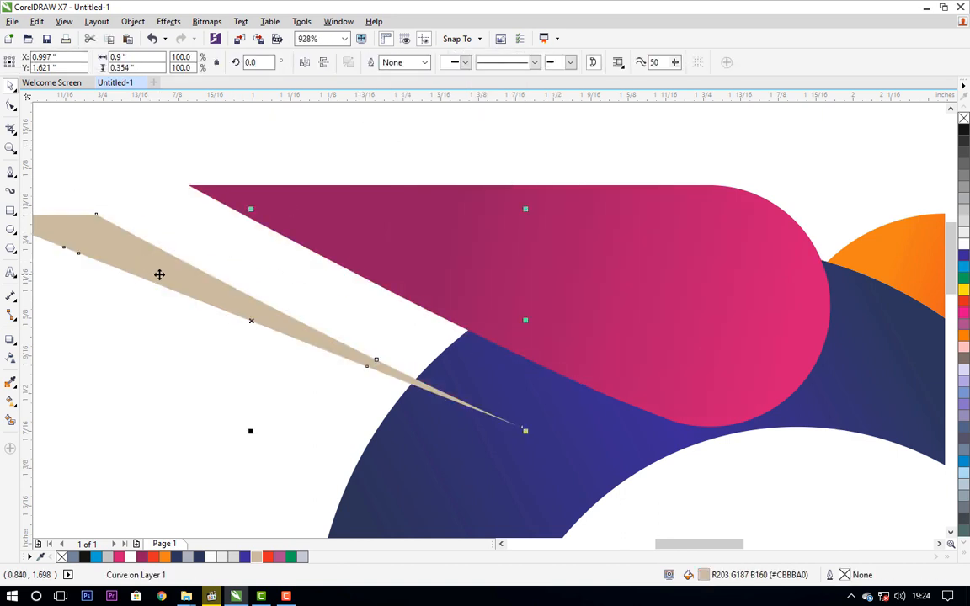
{"action": "key", "text": "ctrl+z"}
{"action": "left_click", "coordinate": [211, 317]}
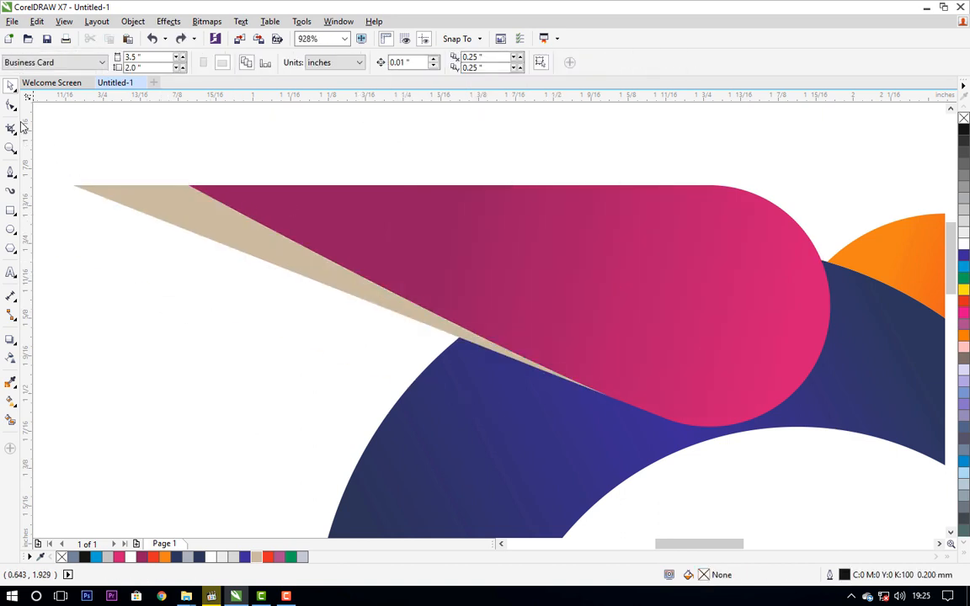
Add nodes along the tan sliver's lower edge and pull them inward to cut three feather notches.
{"action": "left_click", "coordinate": [11, 105]}
{"action": "left_click", "coordinate": [163, 221]}
{"action": "left_click_drag", "start_coordinate": [167, 221], "coordinate": [210, 221]}
{"action": "left_click", "coordinate": [239, 245]}
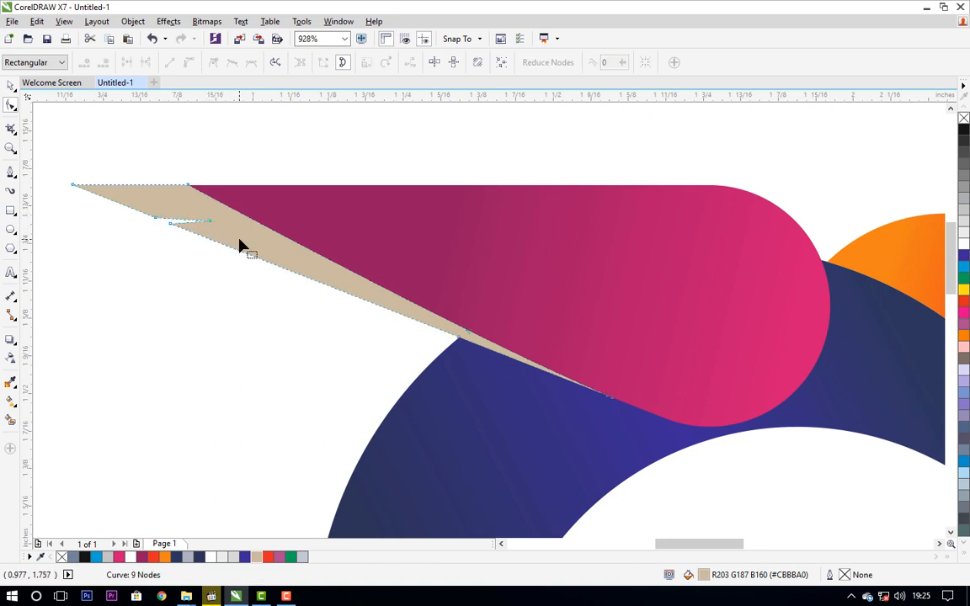
{"action": "double_click", "coordinate": [225, 245]}
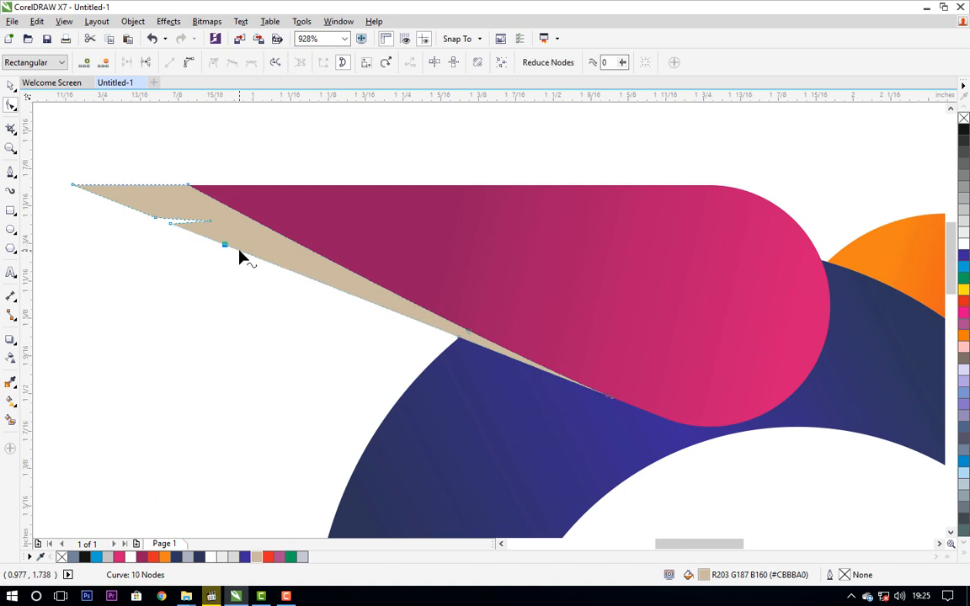
{"action": "double_click", "coordinate": [239, 249]}
{"action": "left_click_drag", "start_coordinate": [238, 249], "coordinate": [274, 247]}
{"action": "double_click", "coordinate": [313, 281]}
{"action": "left_click_drag", "start_coordinate": [313, 281], "coordinate": [342, 282]}
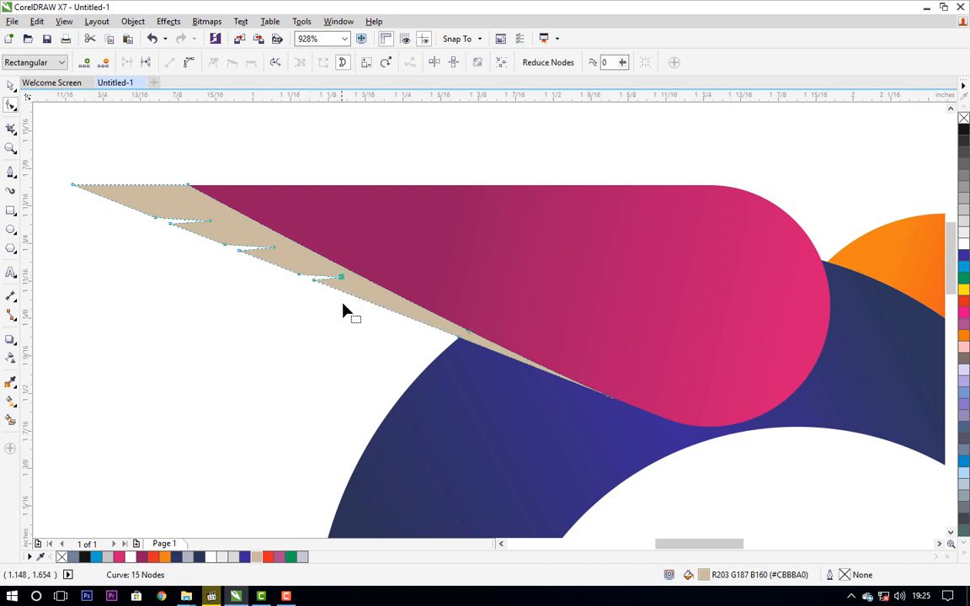
{"action": "left_click", "coordinate": [11, 86]}
{"action": "left_click", "coordinate": [108, 229]}
{"action": "key", "text": "shift+F4"}
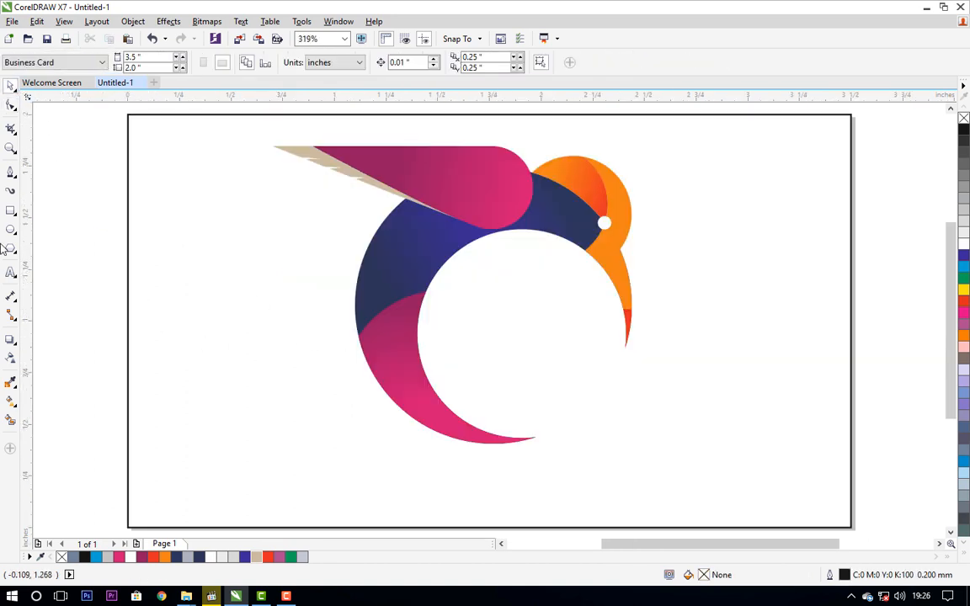
Add the artistic text "Your Logo Name" in the lower part of the bird's circular opening.
{"action": "left_click", "coordinate": [11, 272]}
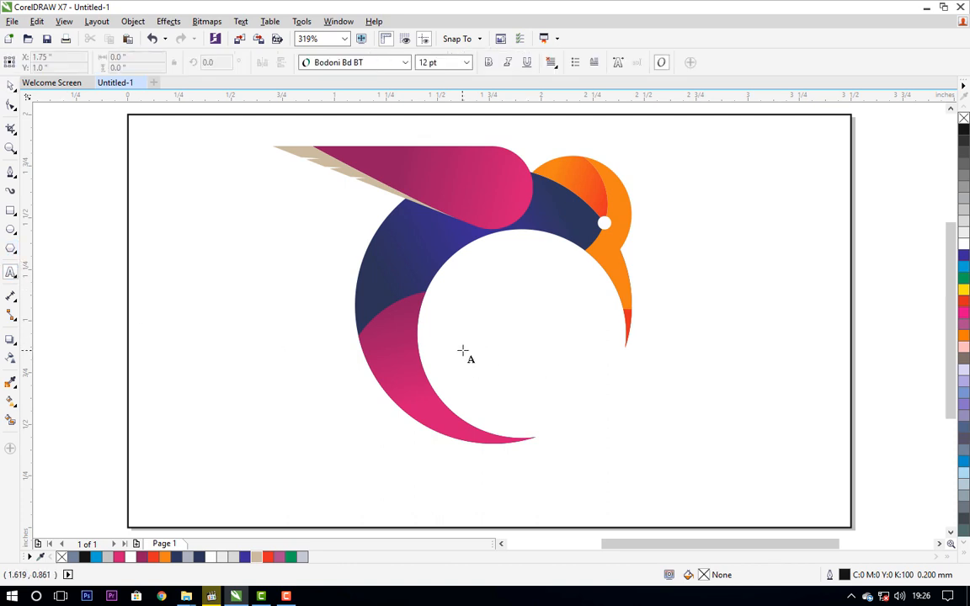
{"action": "left_click", "coordinate": [464, 399]}
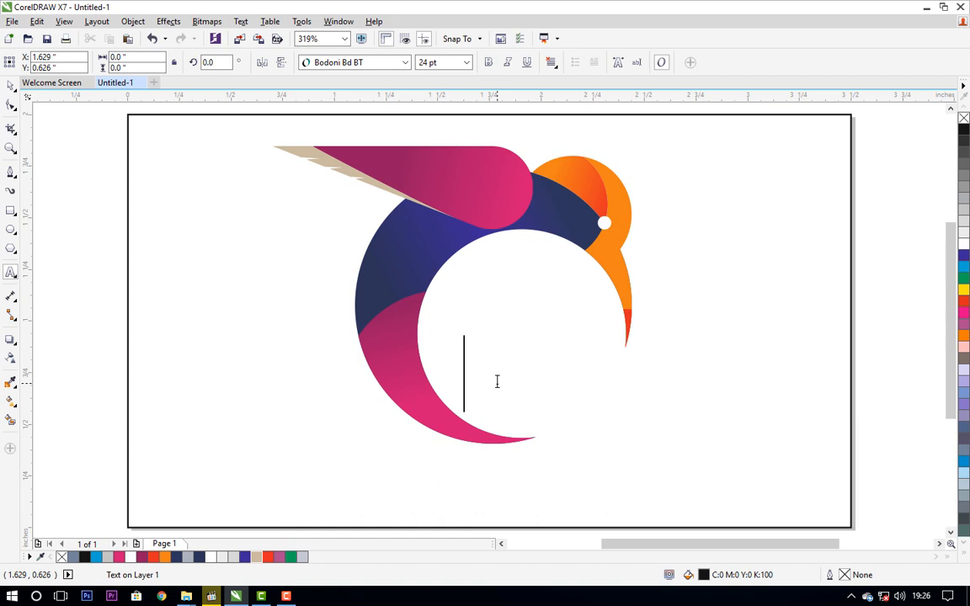
{"action": "type", "text": "You"}
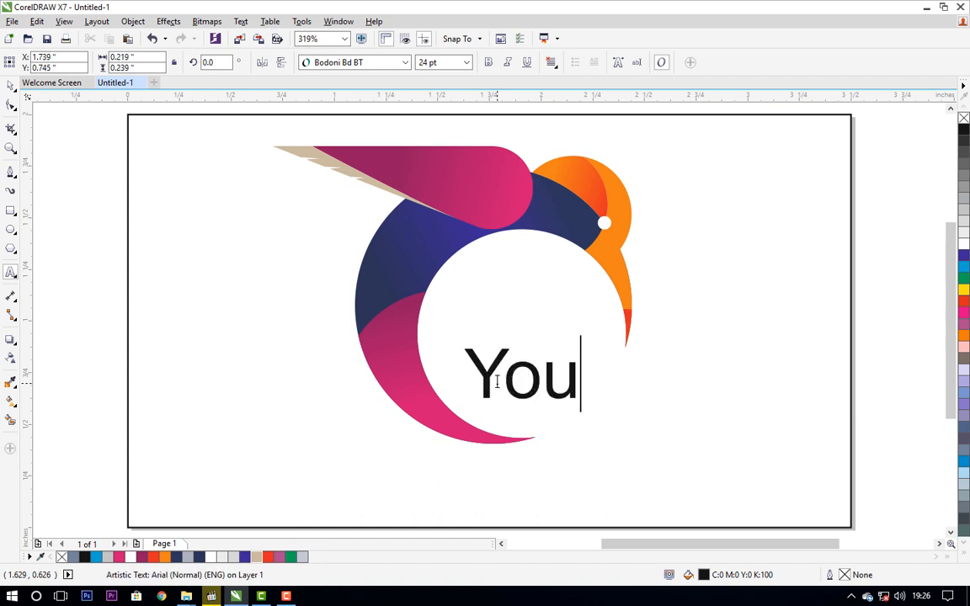
{"action": "type", "text": "r Lo"}
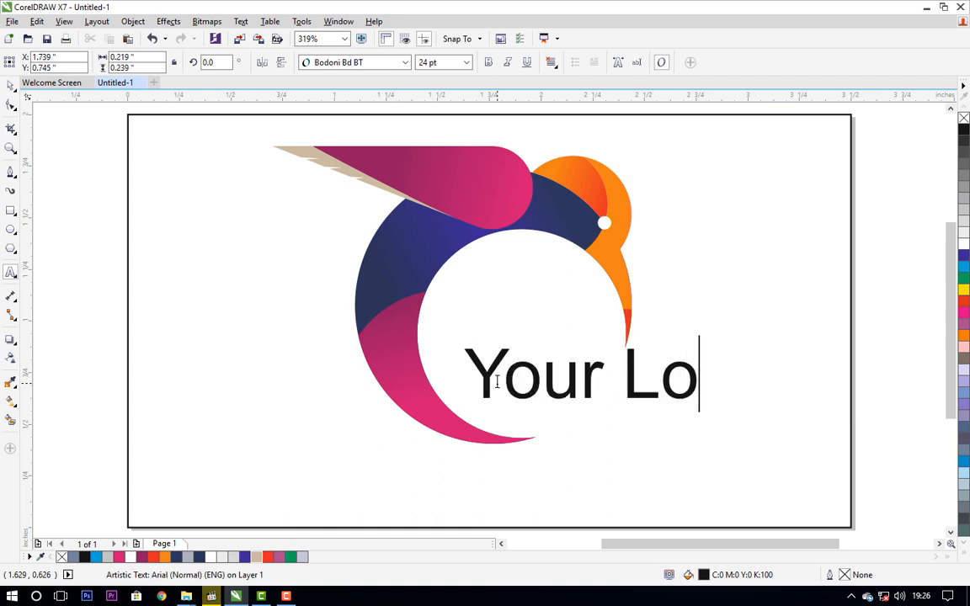
{"action": "type", "text": "go Name"}
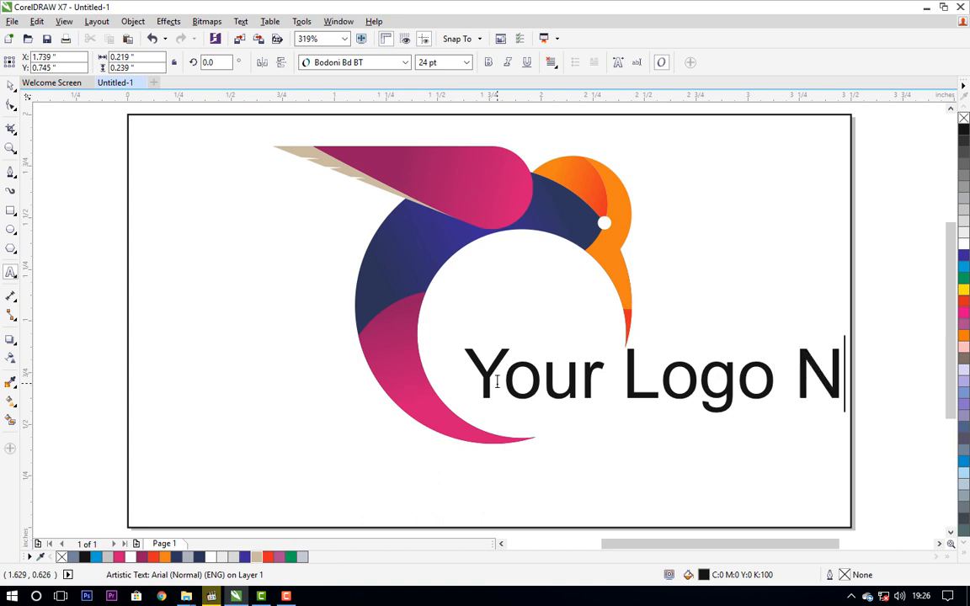
{"action": "left_click", "coordinate": [10, 85]}
{"action": "left_click", "coordinate": [139, 293]}
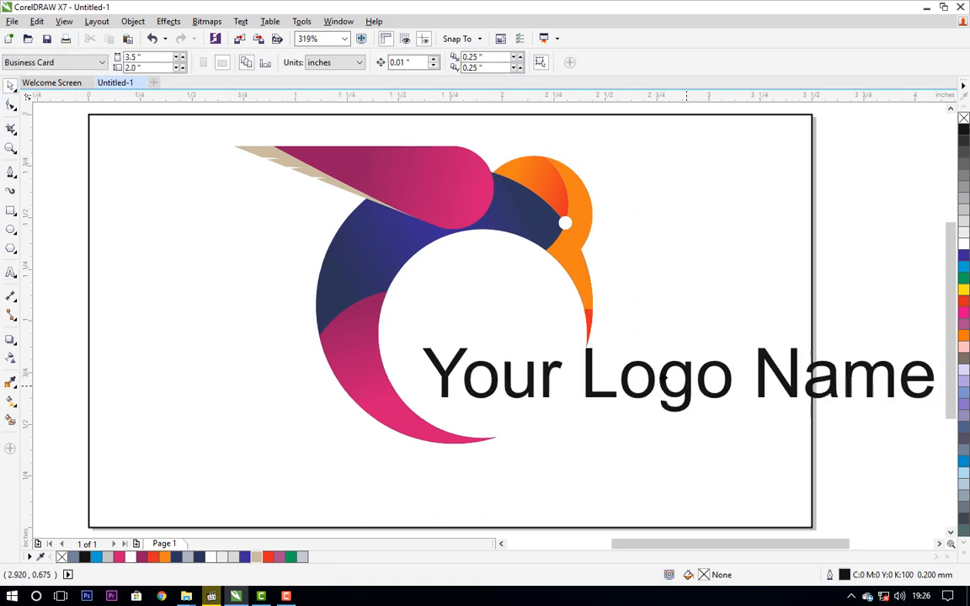
Scale the logo text down to about 13.3 pt and place it just below the beak tip.
{"action": "left_click", "coordinate": [696, 401]}
{"action": "left_click_drag", "start_coordinate": [890, 337], "coordinate": [663, 370]}
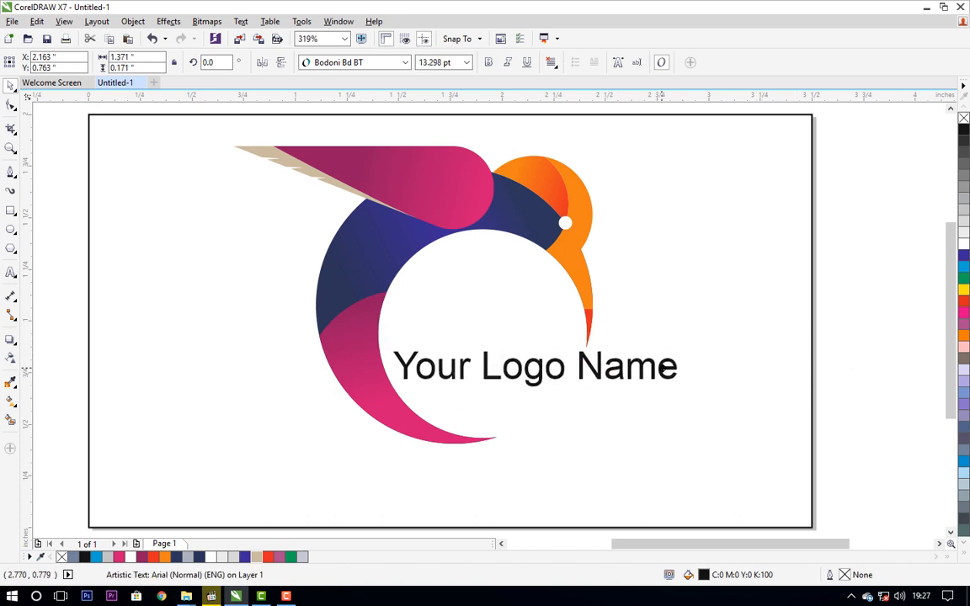
{"action": "left_click", "coordinate": [643, 401]}
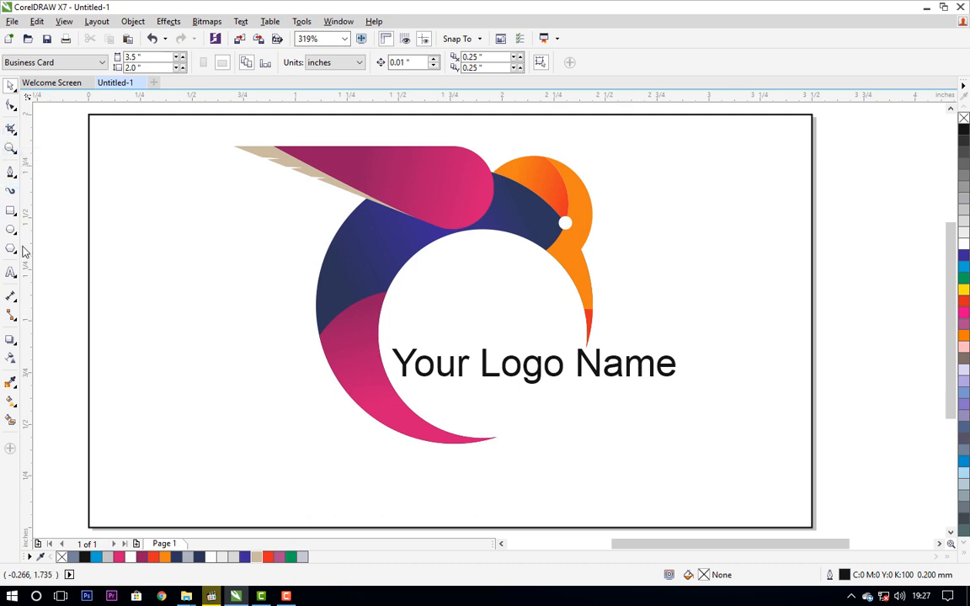
Draw a thin rectangle about 1.38 by 0.03 in under the text and fill it with the head's orange (R240 G130 B24).
{"action": "left_click", "coordinate": [11, 211]}
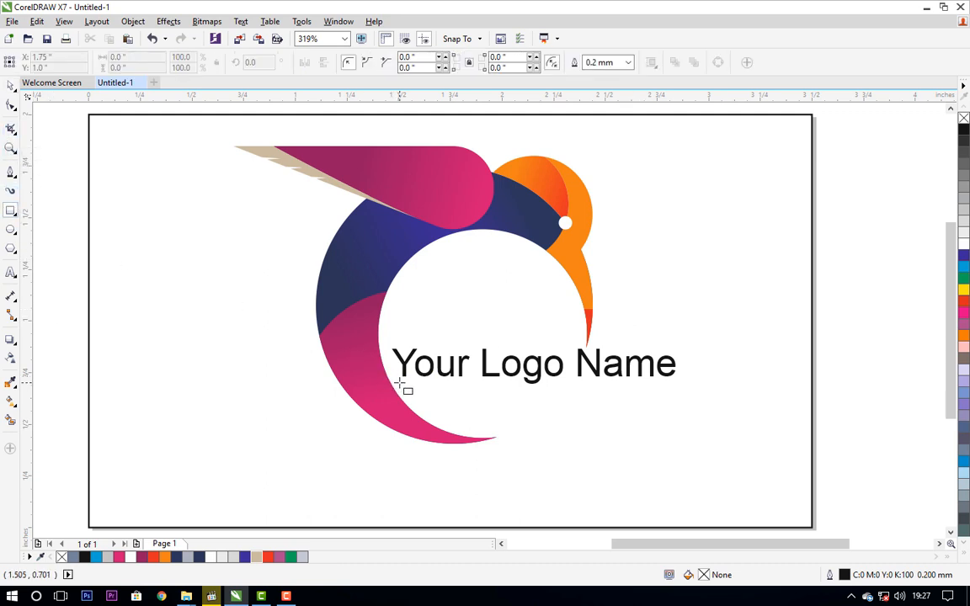
{"action": "left_click_drag", "start_coordinate": [400, 385], "coordinate": [688, 389]}
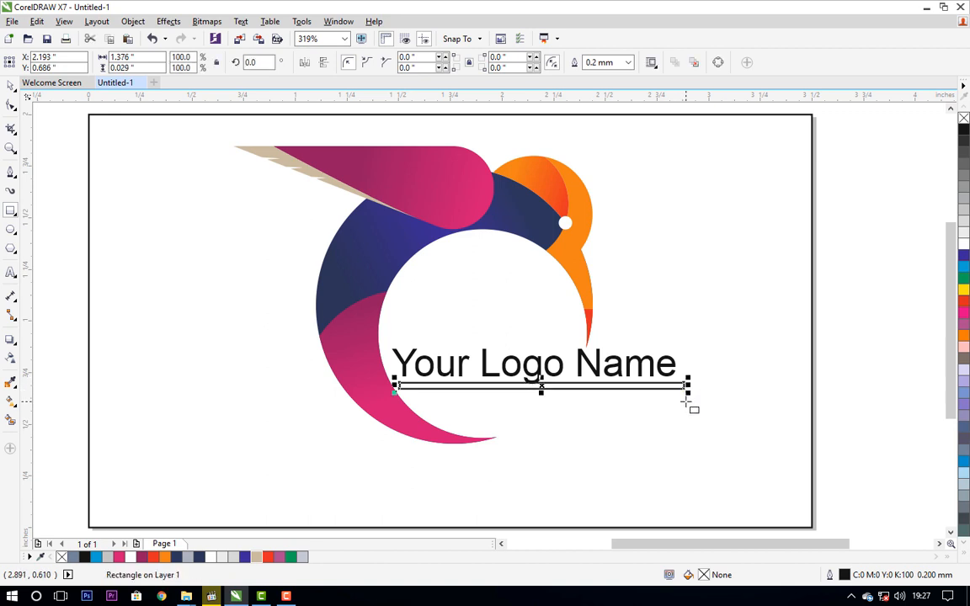
{"action": "left_click", "coordinate": [964, 290]}
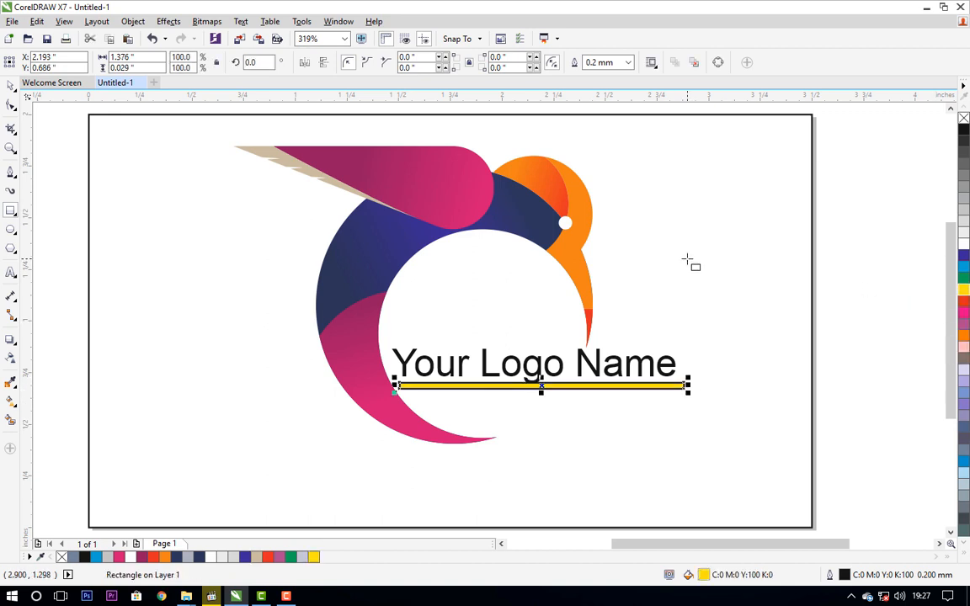
{"action": "key", "text": "ctrl+shift+e"}
{"action": "left_click", "coordinate": [584, 239]}
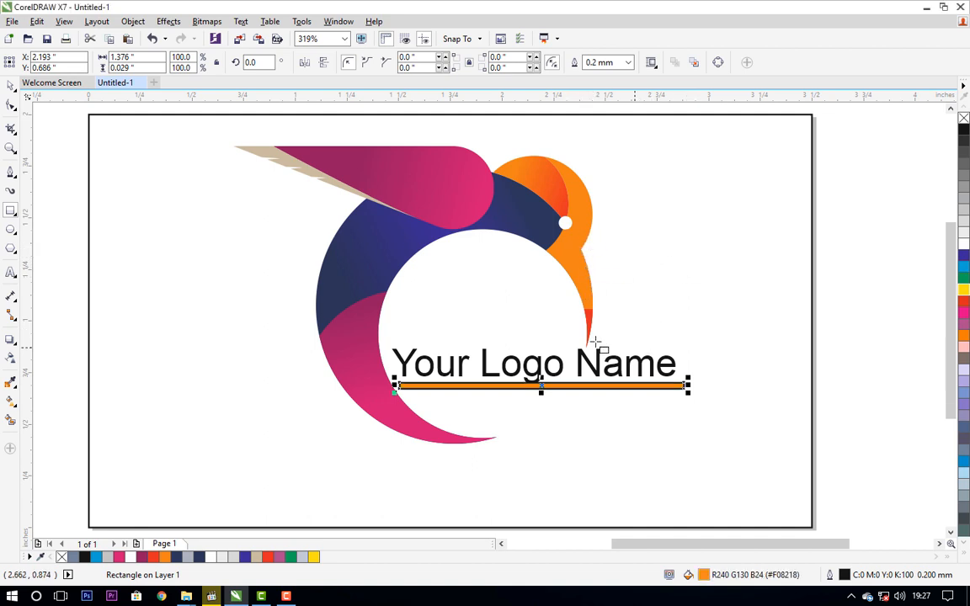
Remove the outline from the orange underline bar.
{"action": "left_click", "coordinate": [9, 88]}
{"action": "left_click", "coordinate": [295, 311]}
{"action": "left_click", "coordinate": [635, 391]}
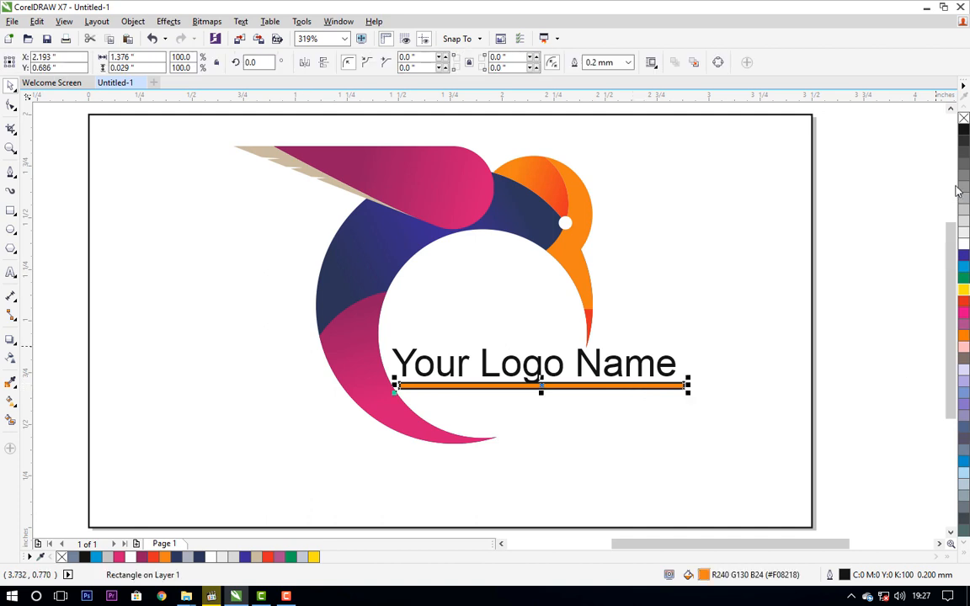
{"action": "left_click", "coordinate": [788, 429]}
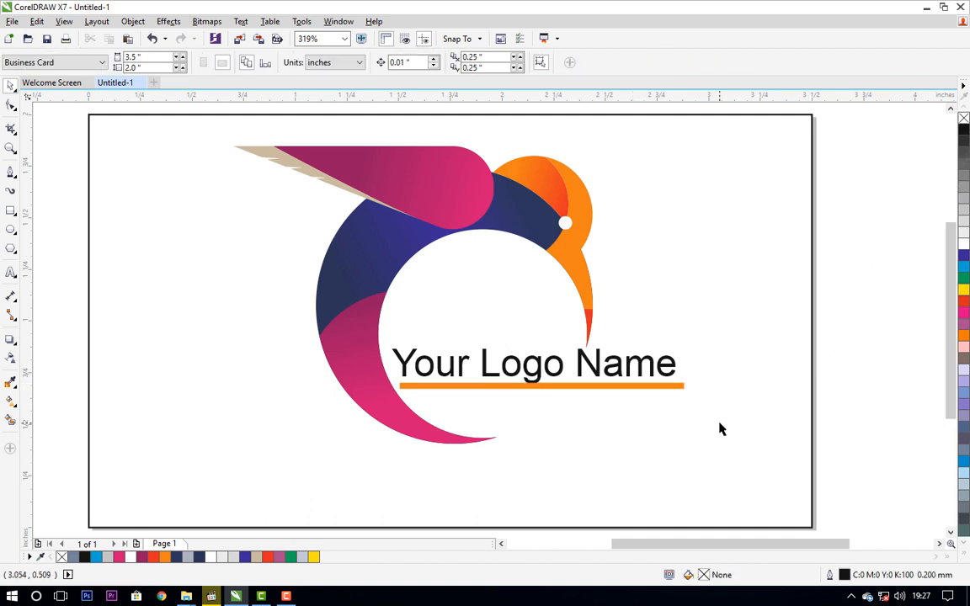
Apply a linear fountain fill to the page-size background rectangle, running diagonally from its lower-left to its upper-right corner area.
{"action": "right_click", "coordinate": [720, 353]}
{"action": "left_click", "coordinate": [758, 355]}
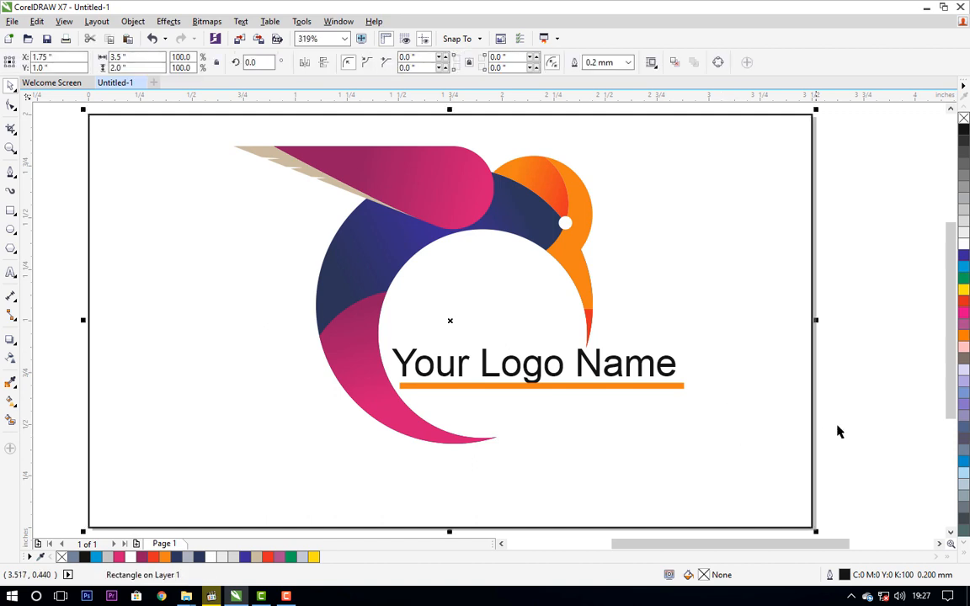
{"action": "left_click", "coordinate": [841, 428]}
{"action": "left_click", "coordinate": [11, 401]}
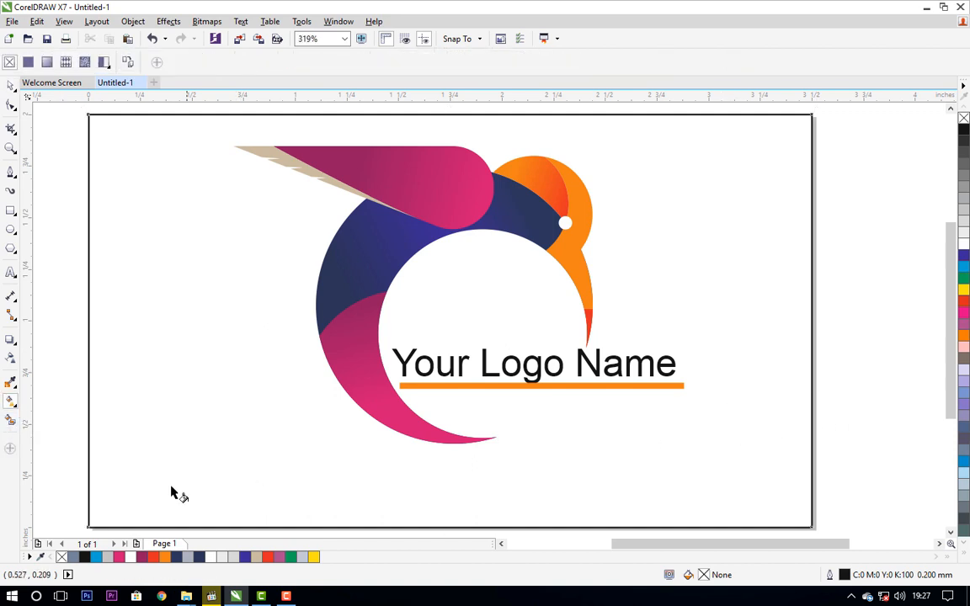
{"action": "left_click_drag", "start_coordinate": [113, 474], "coordinate": [700, 166]}
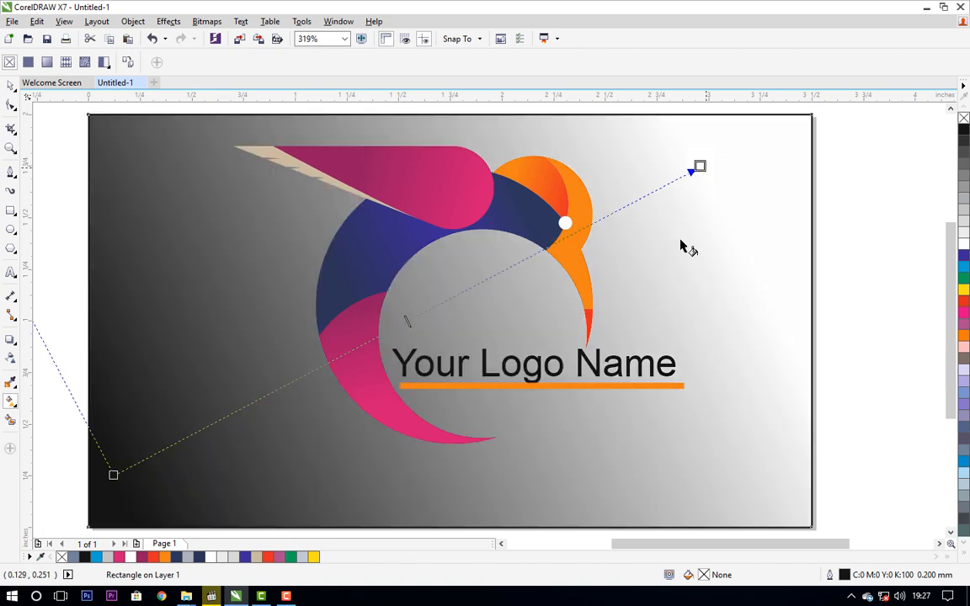
Colour the background gradient's upper-right end yellow and its lower-left end blue, and extend the yellow end closer to the corner.
{"action": "left_click", "coordinate": [965, 290]}
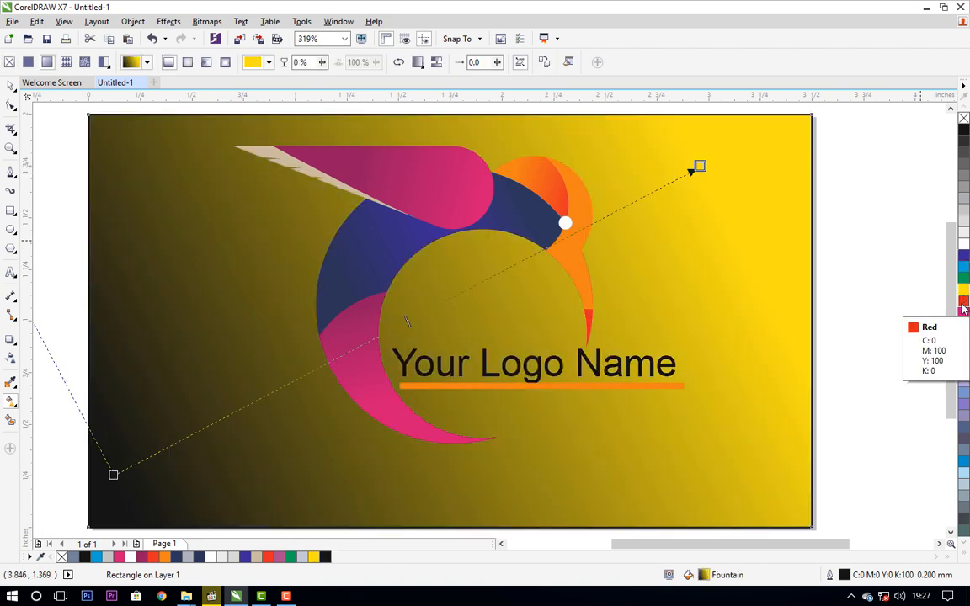
{"action": "left_click", "coordinate": [114, 474]}
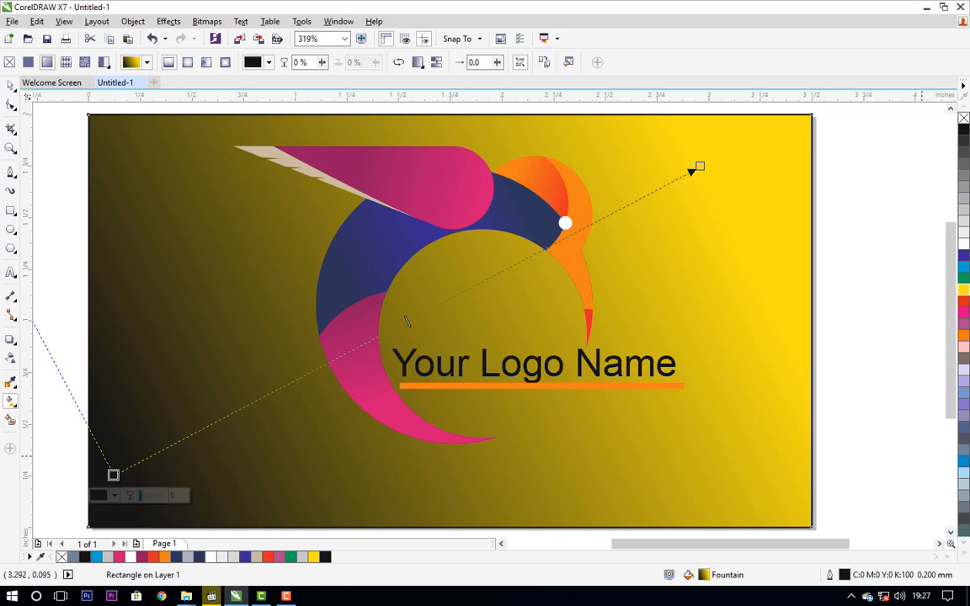
{"action": "left_click", "coordinate": [965, 461]}
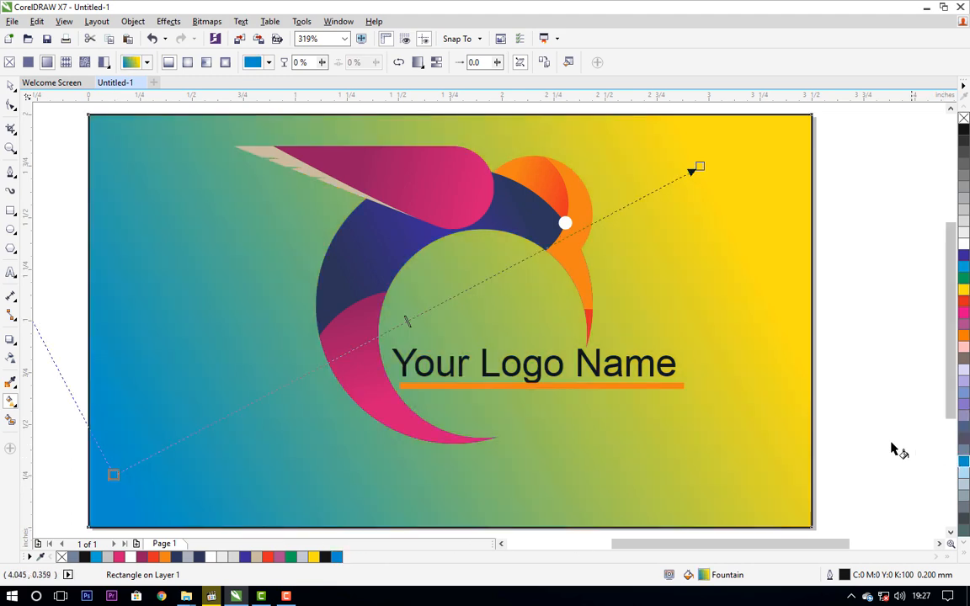
{"action": "left_click_drag", "start_coordinate": [700, 167], "coordinate": [747, 155]}
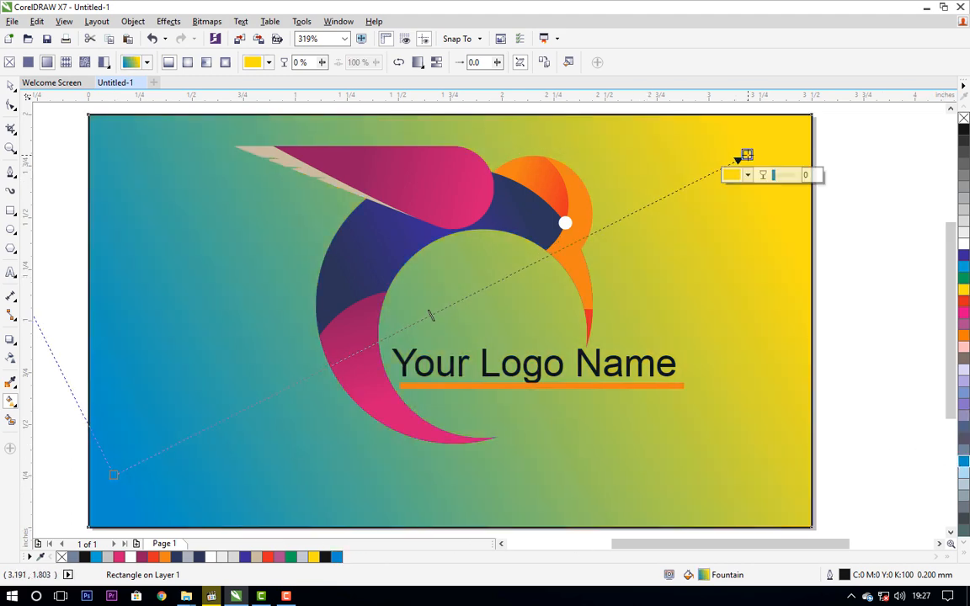
{"action": "left_click", "coordinate": [11, 85]}
{"action": "left_click", "coordinate": [852, 368]}
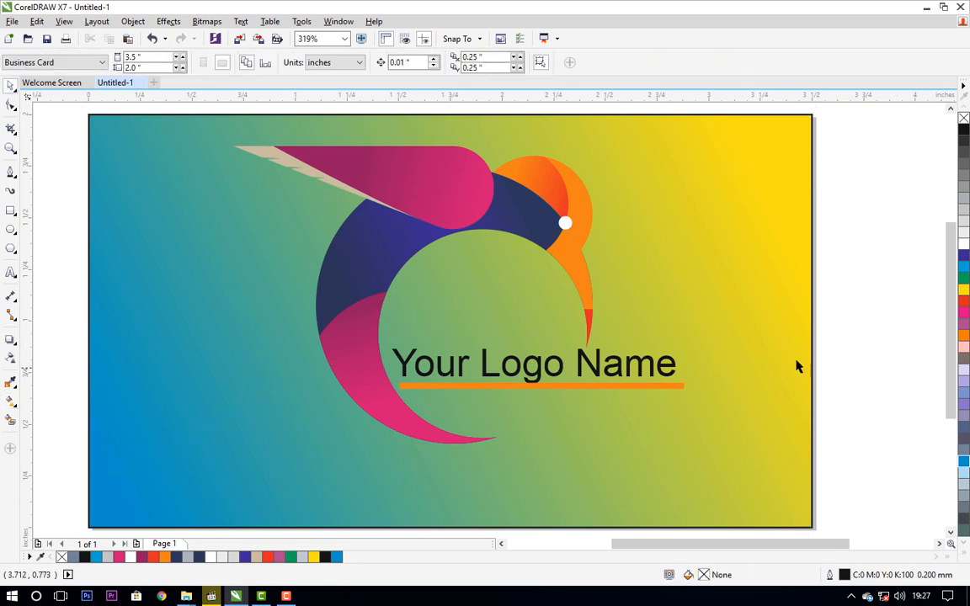
{"action": "scroll", "coordinate": [734, 344], "scroll_direction": "left", "scroll_amount": 1}
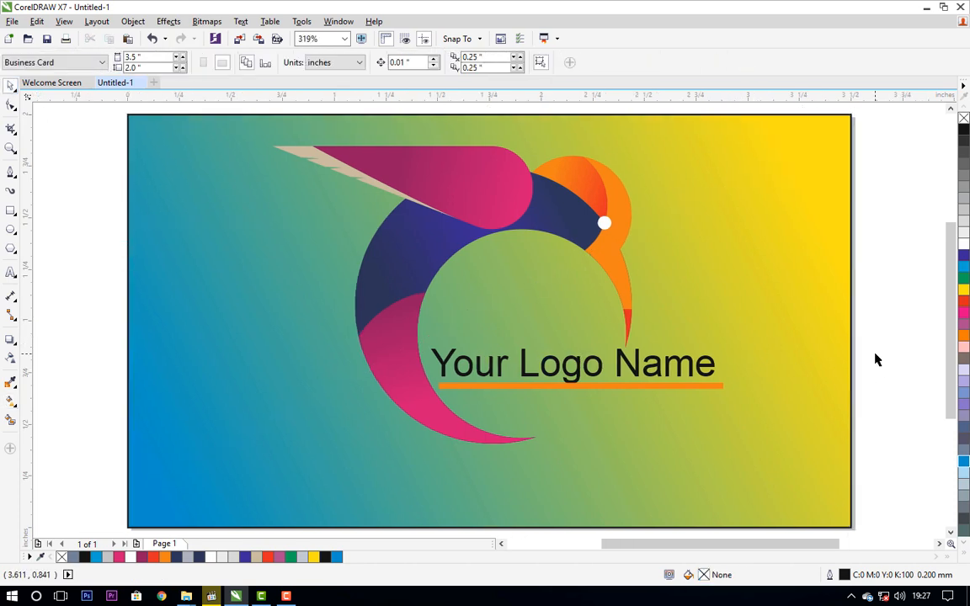
{"action": "scroll", "coordinate": [617, 357], "scroll_direction": "up", "scroll_amount": 3}
{"action": "scroll", "coordinate": [613, 358], "scroll_direction": "down", "scroll_amount": 4}
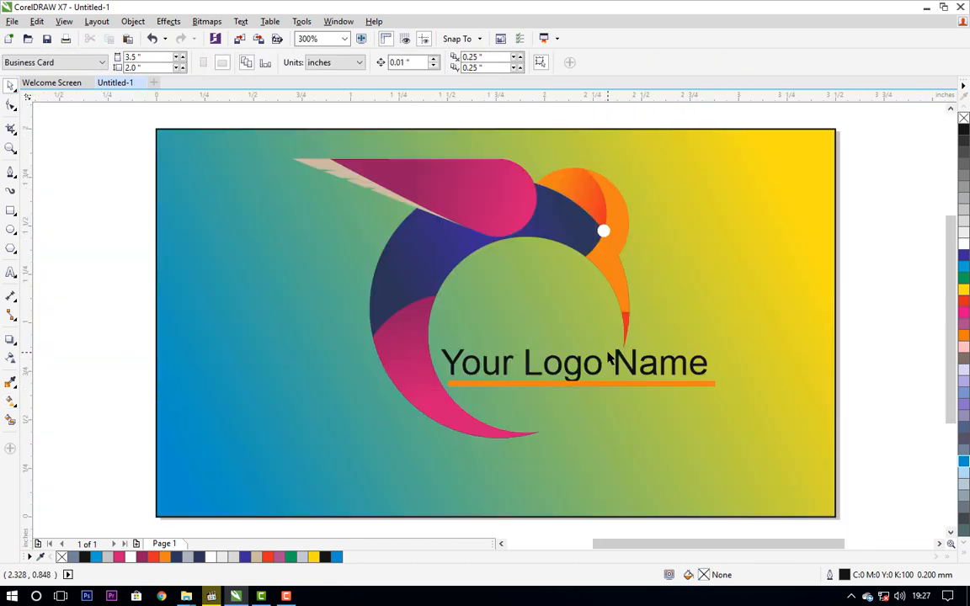